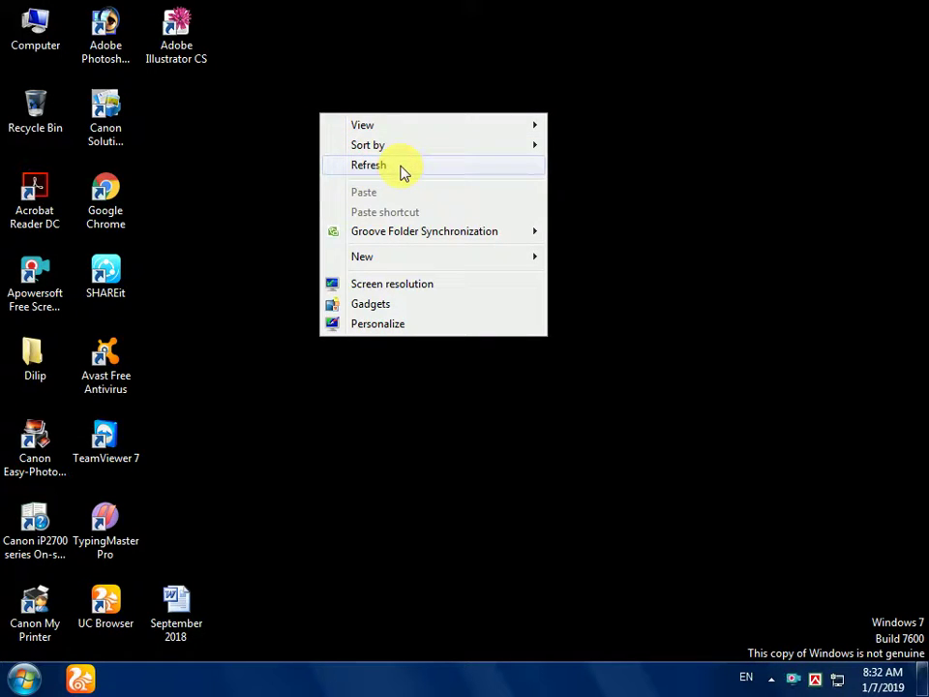
Step: Refresh the desktop three times
left_click(402, 172)
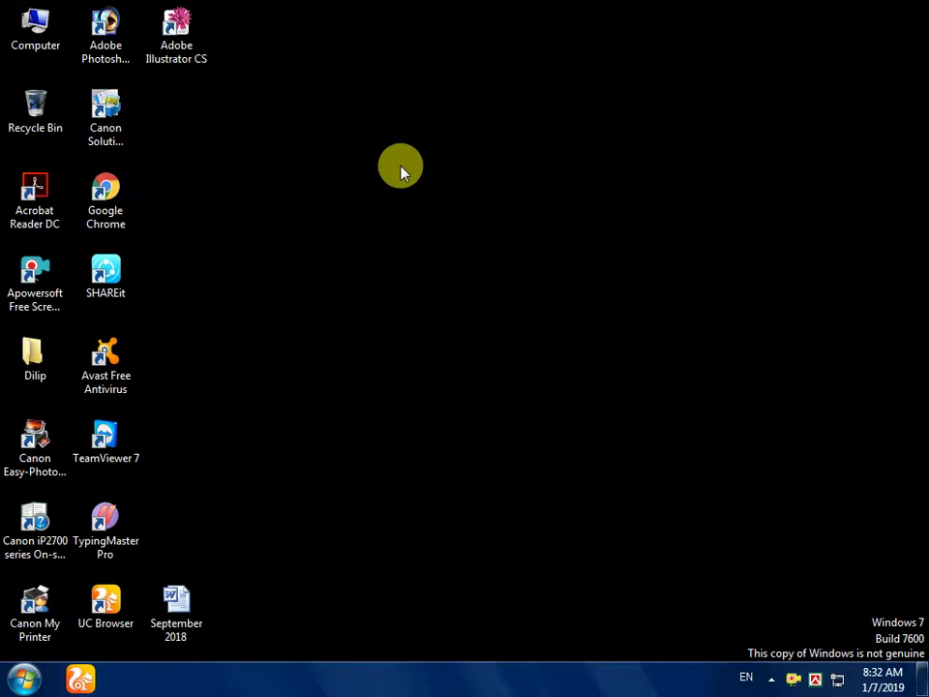
right_click(394, 159)
left_click(425, 209)
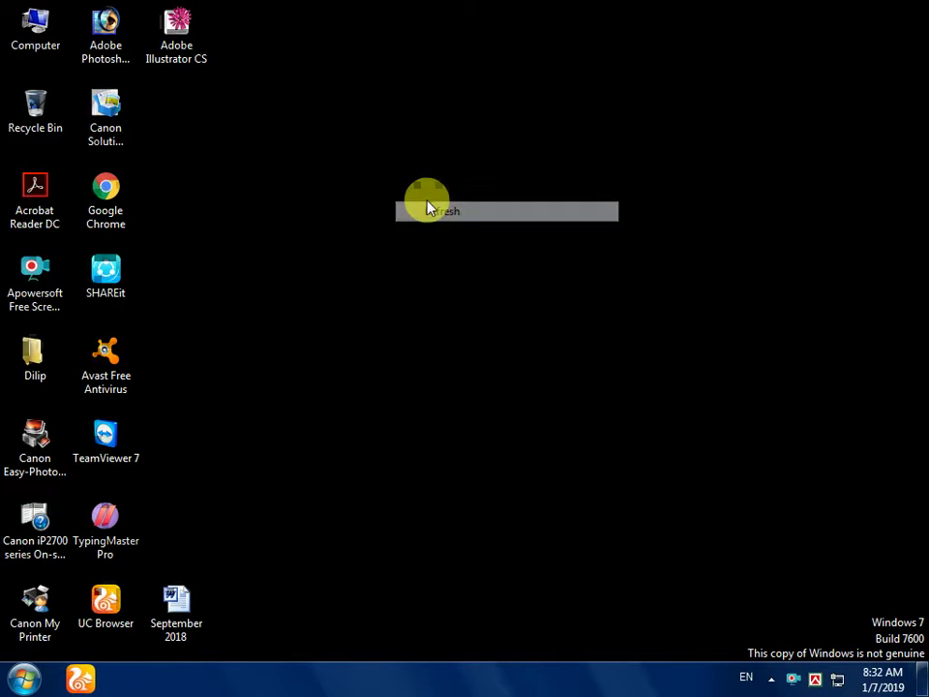
right_click(366, 132)
left_click(412, 183)
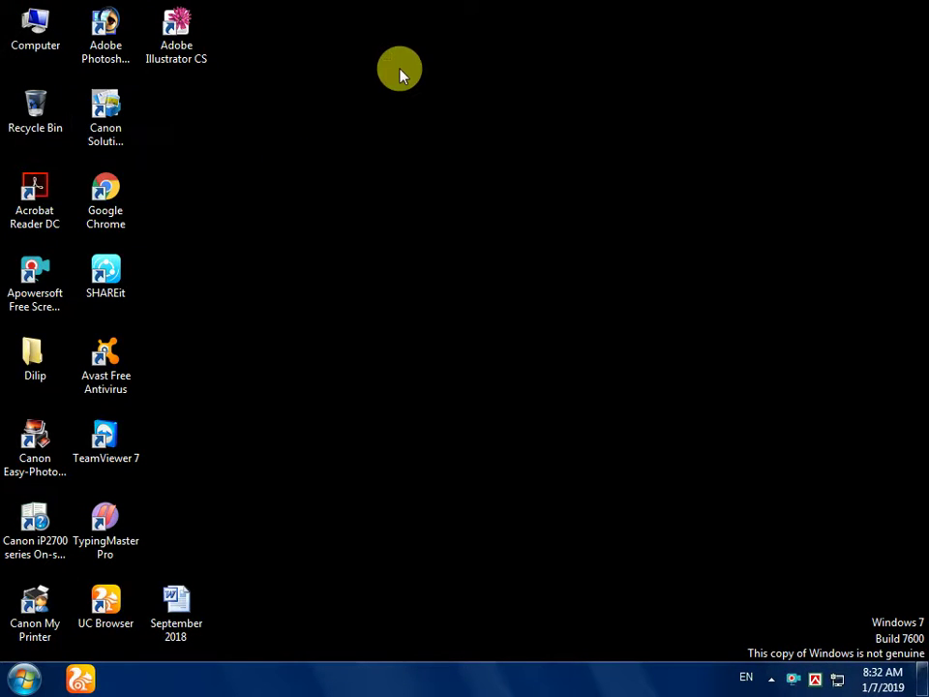
Step: Hide the Computer icon from the desktop through the Personalization desktop icon settings
right_click(400, 70)
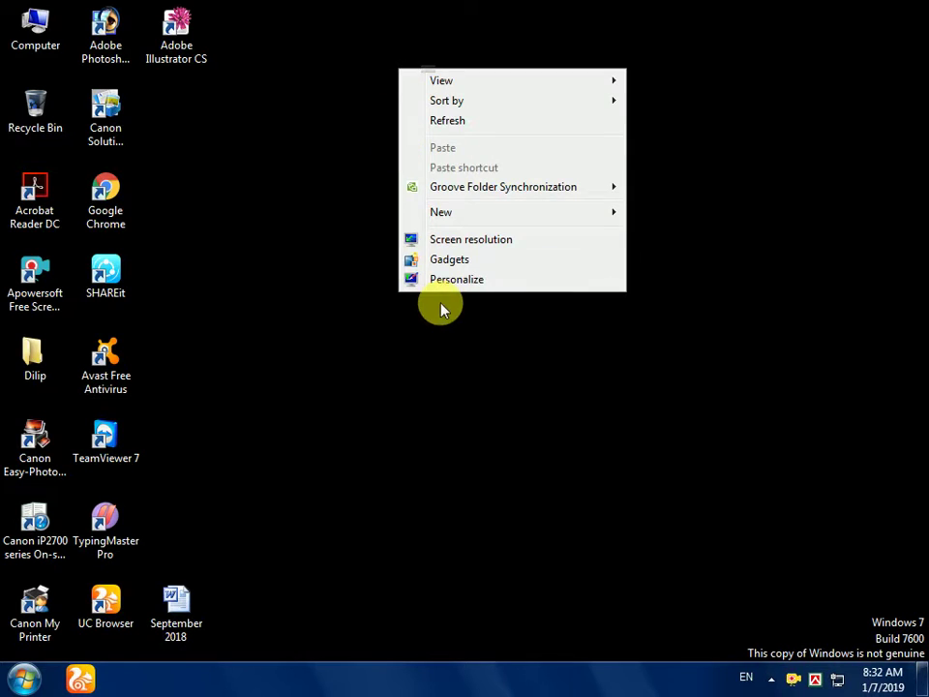
left_click(456, 283)
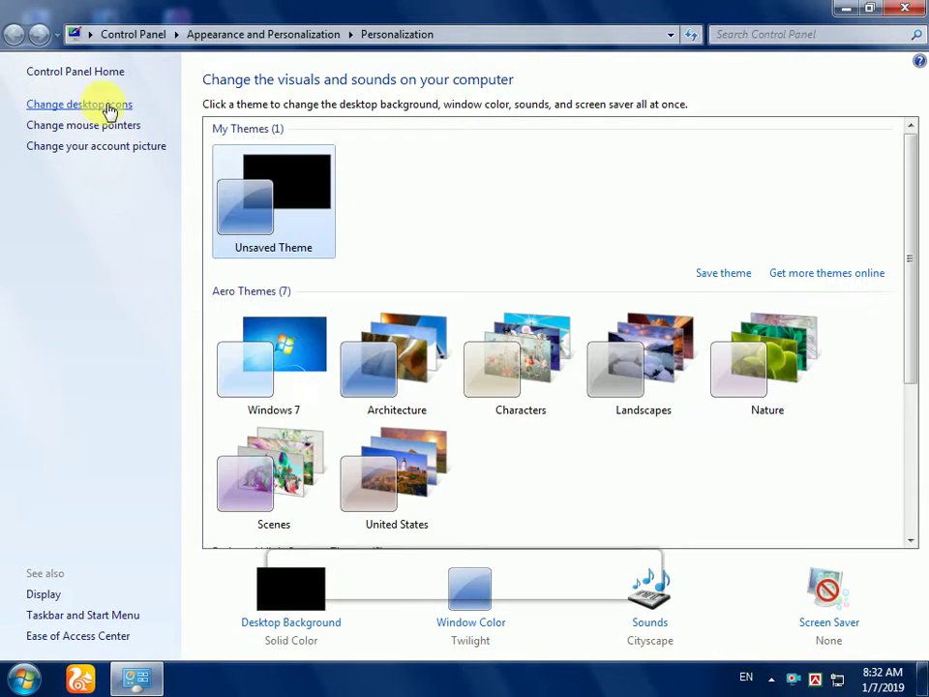
left_click(113, 107)
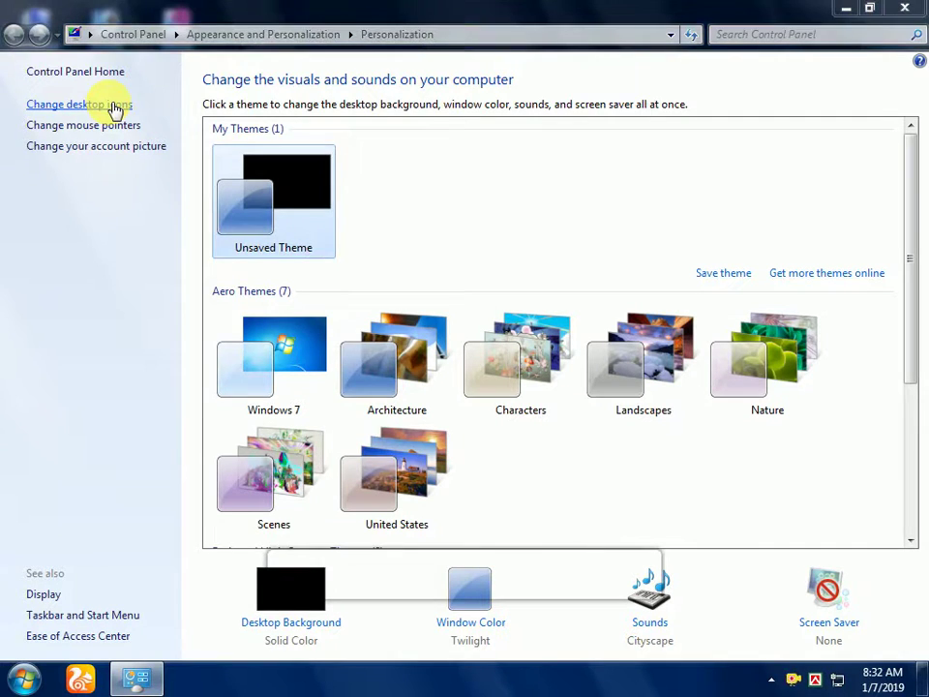
left_click_drag(203, 61, 385, 58)
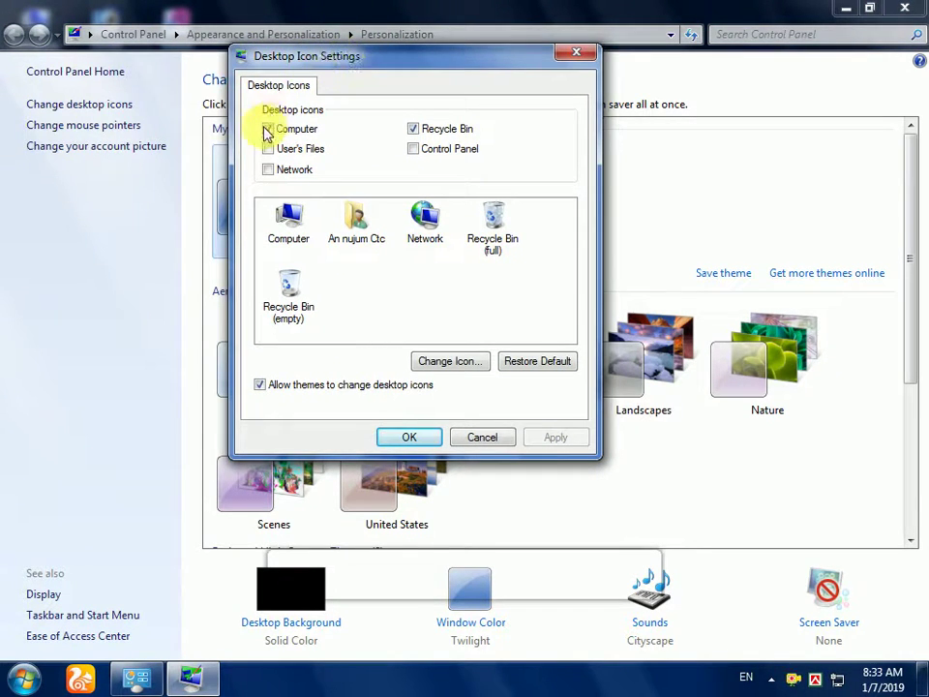
left_click(270, 131)
left_click(418, 438)
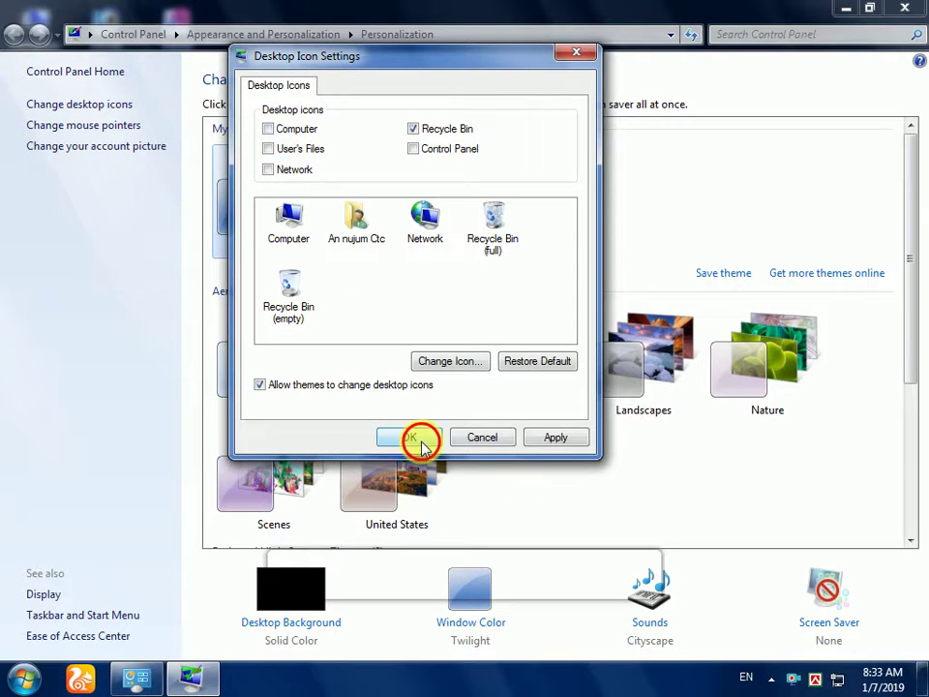
left_click(899, 8)
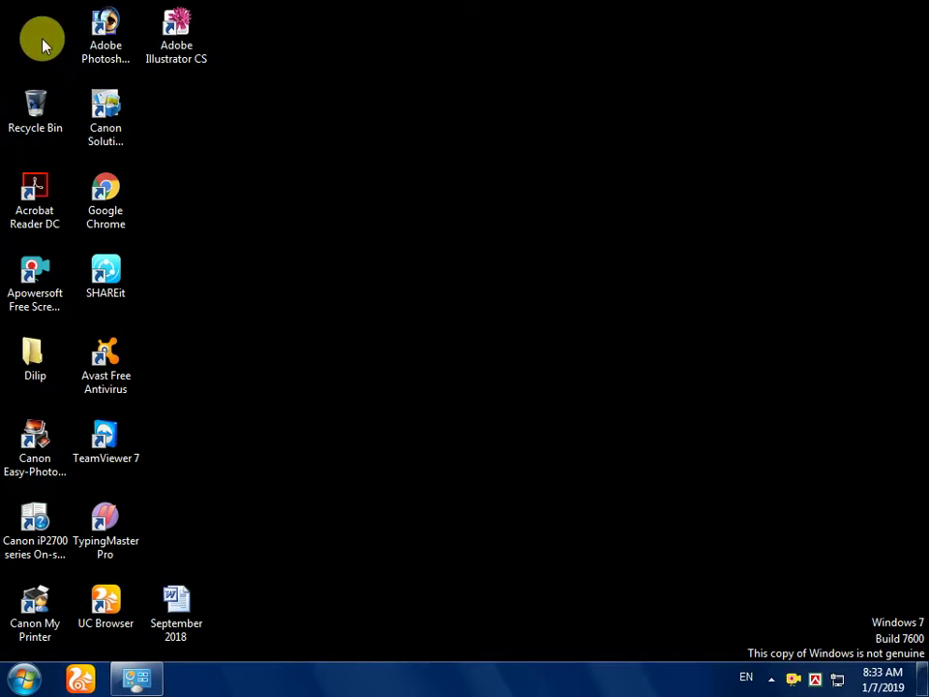
Step: Turn the Computer desktop icon back on, apply the change, and close the Personalization window
left_click(136, 678)
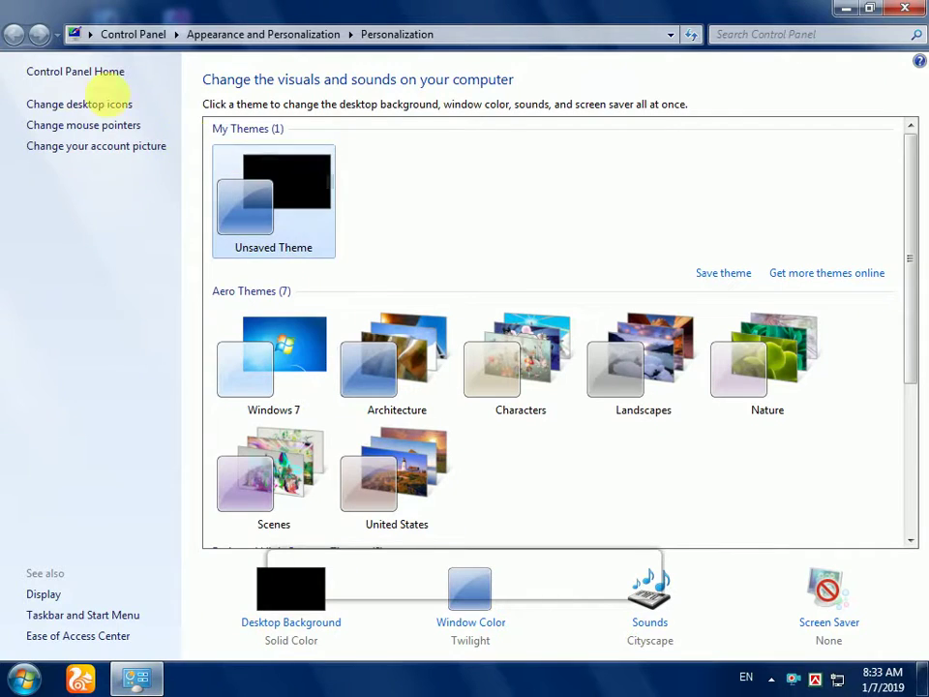
left_click(70, 107)
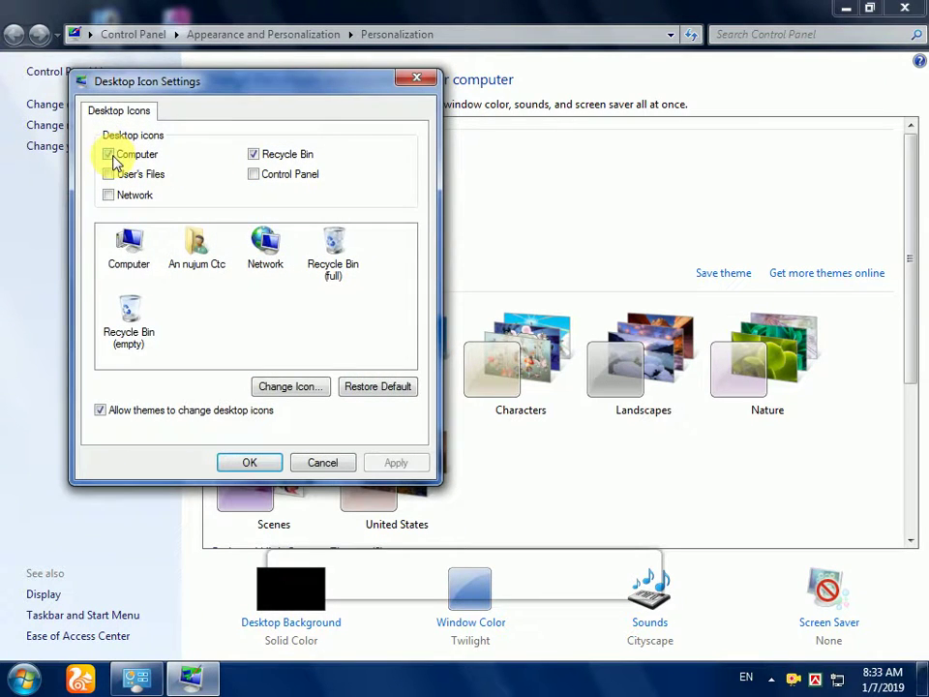
left_click(109, 155)
left_click(390, 465)
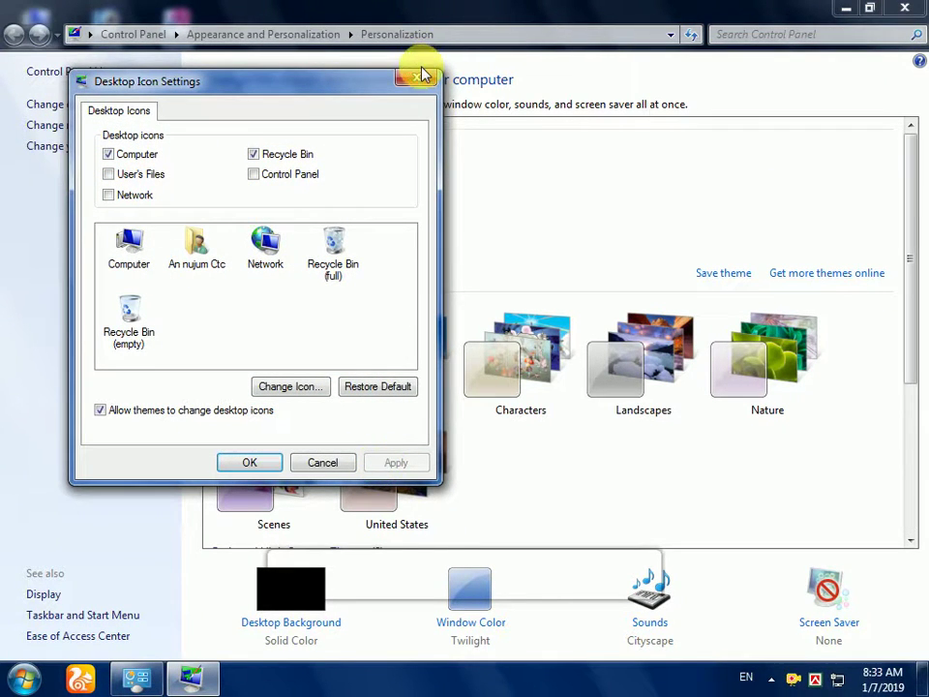
left_click(247, 462)
key("alt+F4")
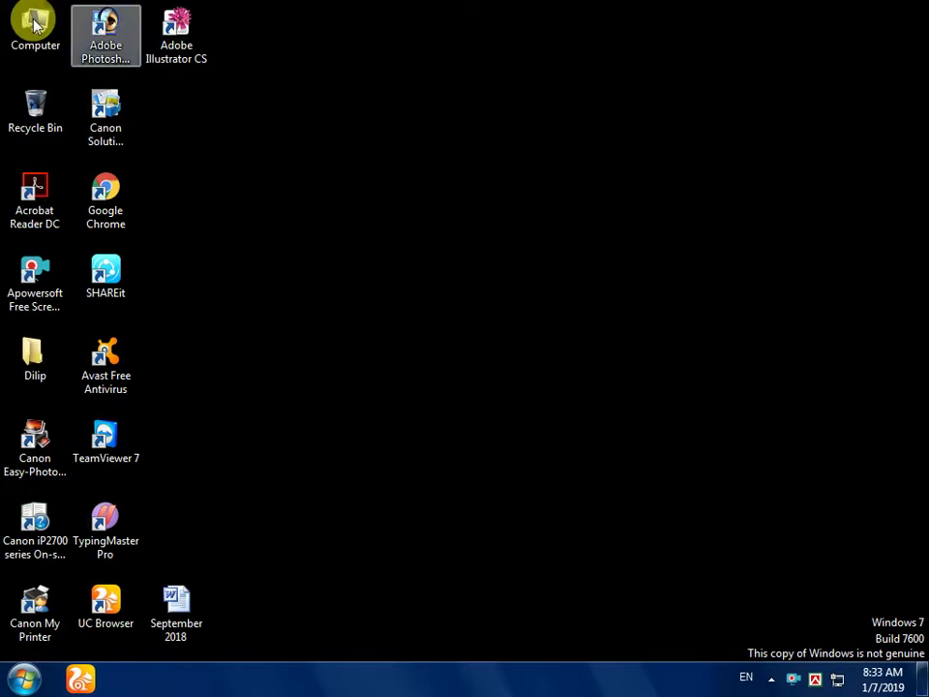
Step: Refresh the desktop once
right_click(289, 63)
right_click(331, 113)
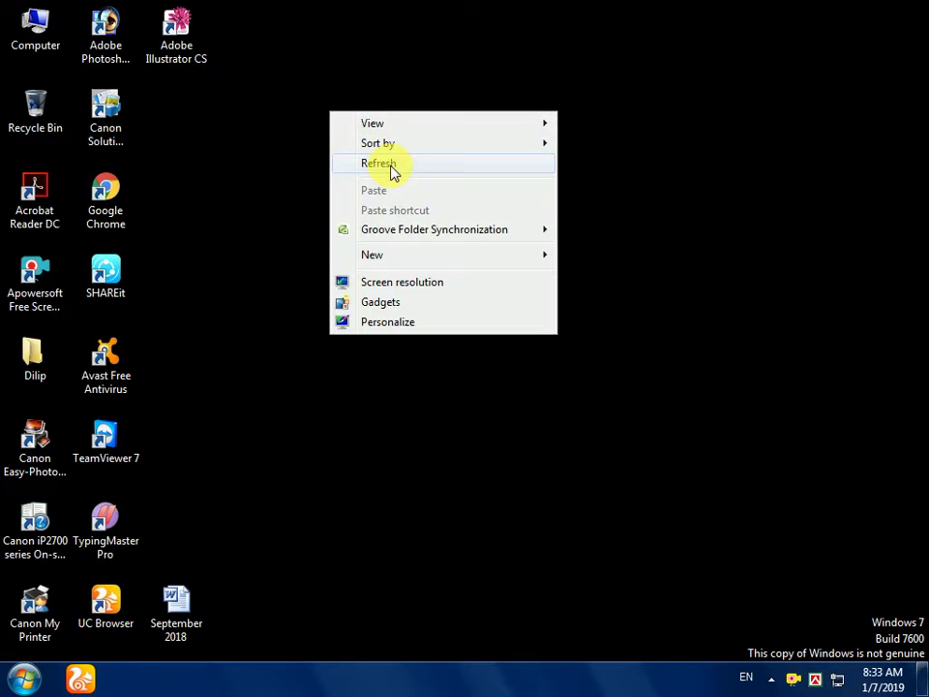
left_click(392, 167)
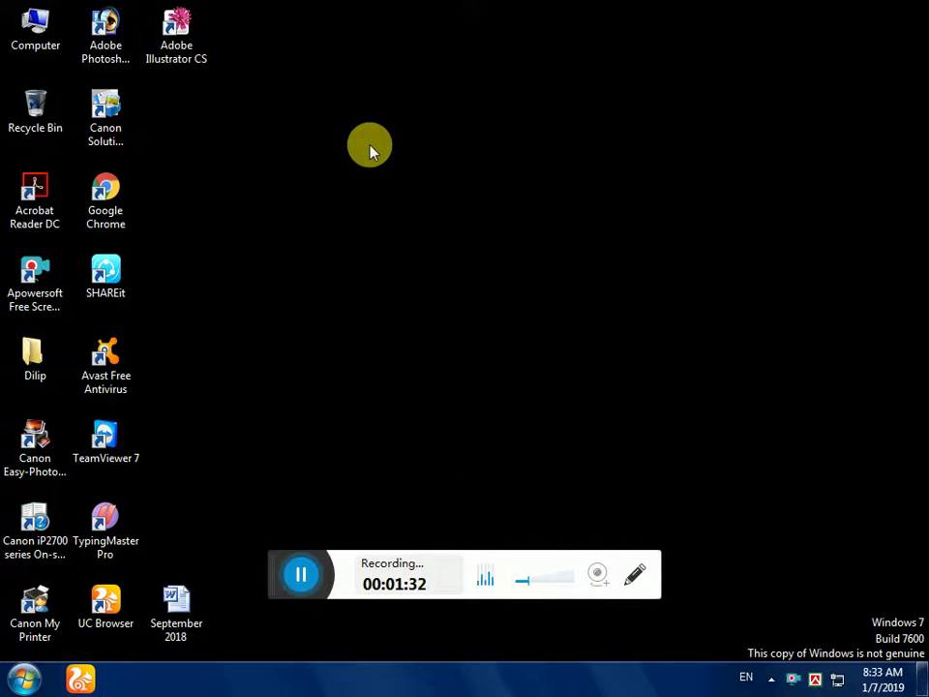
Step: Open Computer, look through the Downloads folder, and return to the drive overview
double_click(35, 46)
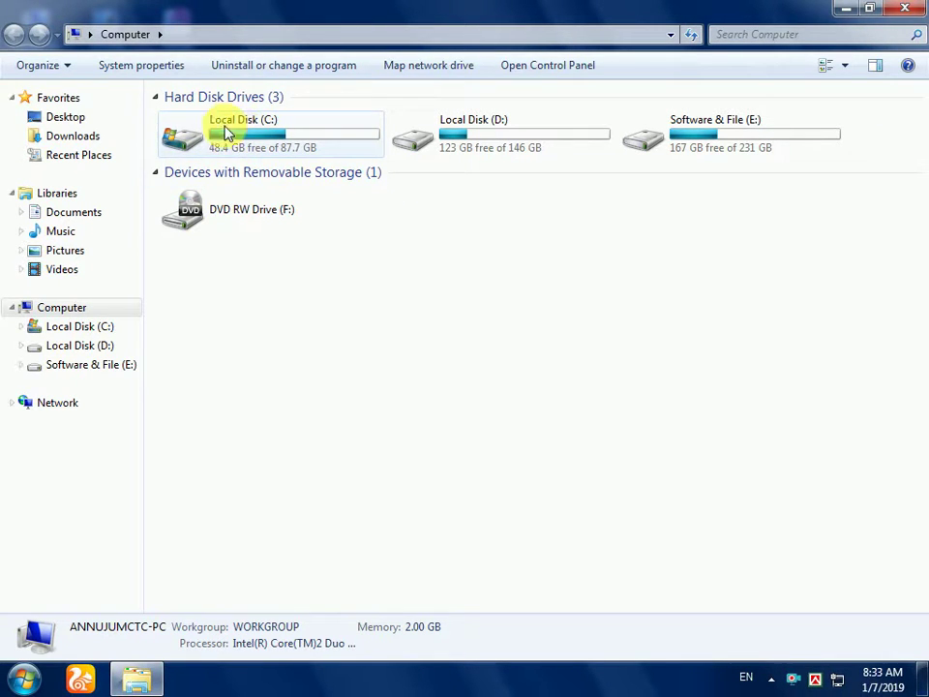
left_click(60, 140)
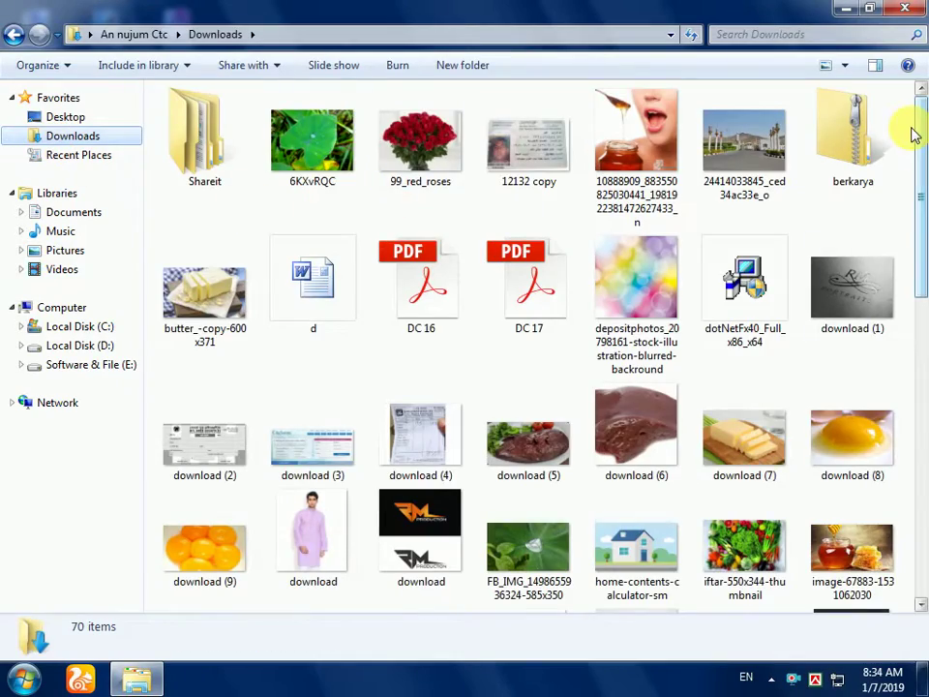
scroll(918, 194, "down", 1)
left_click_drag(917, 194, 906, 228)
scroll(906, 227, "up", 1)
left_click(12, 33)
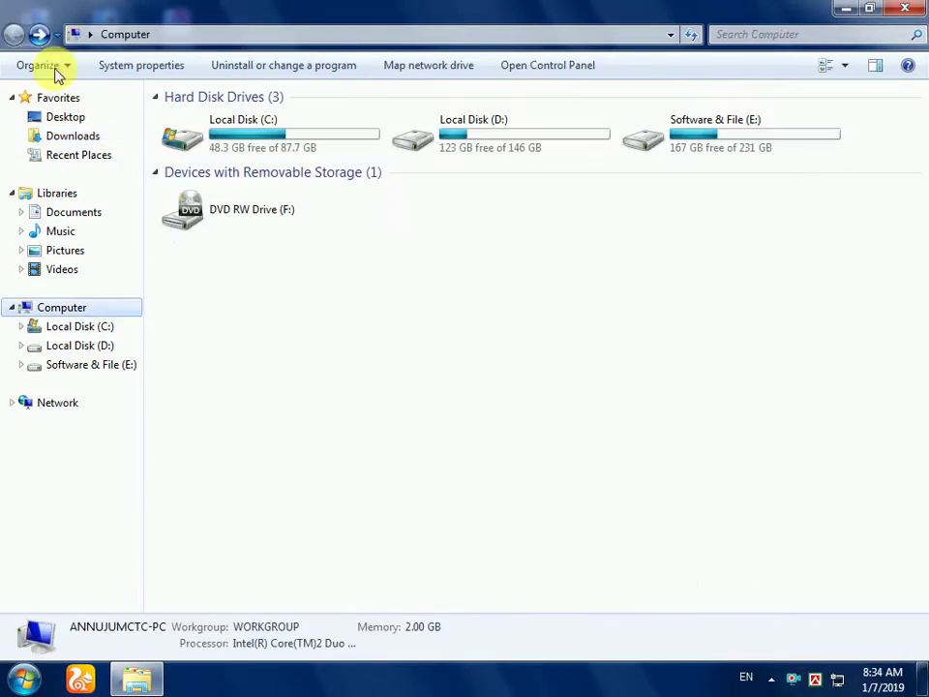
Step: View the Software & File (E:) drive, return to select Local Disk (D:), and close the window
double_click(725, 142)
left_click(15, 33)
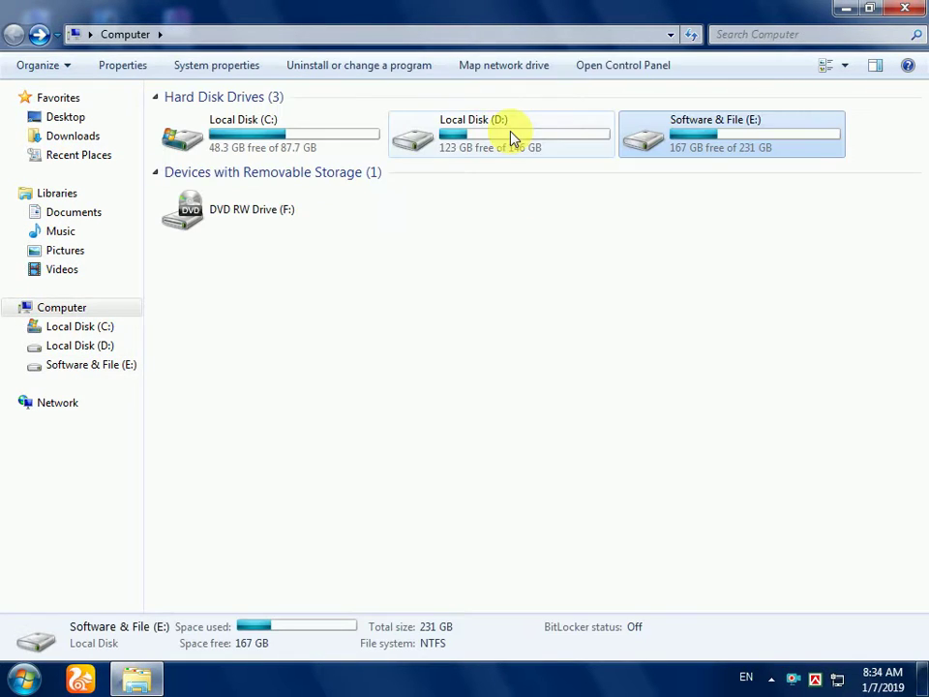
left_click(566, 143)
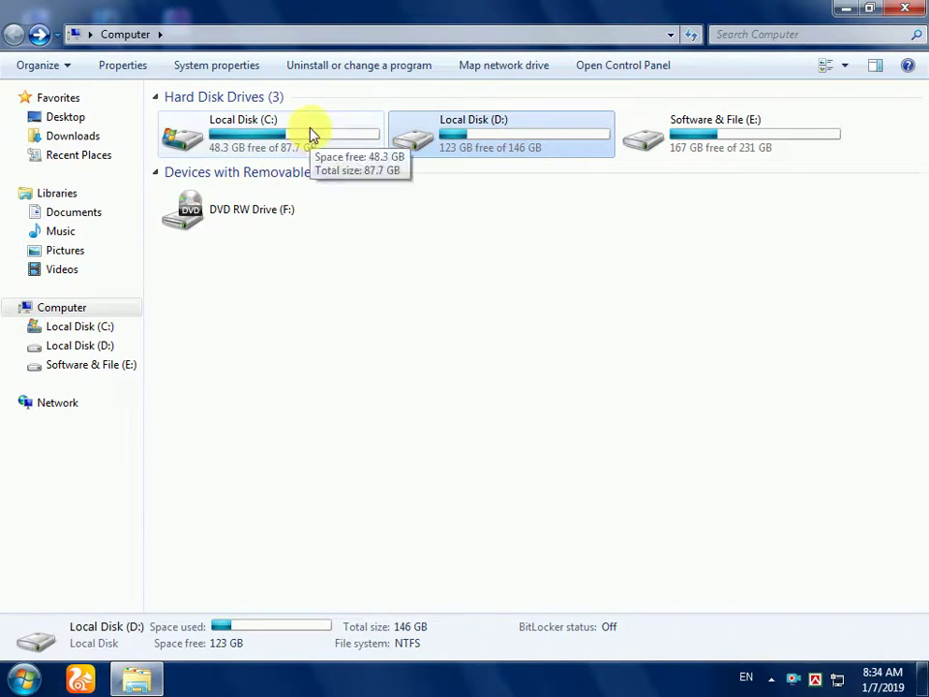
key("alt+F4")
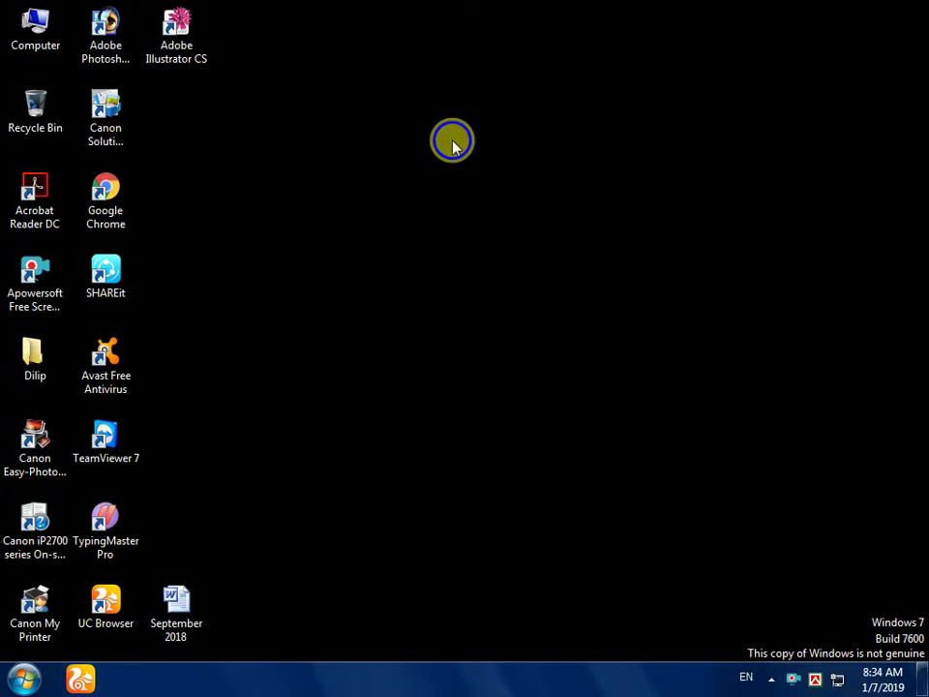
Step: Refresh the empty desktop three more times
right_click(452, 141)
left_click(501, 193)
right_click(415, 163)
left_click(469, 216)
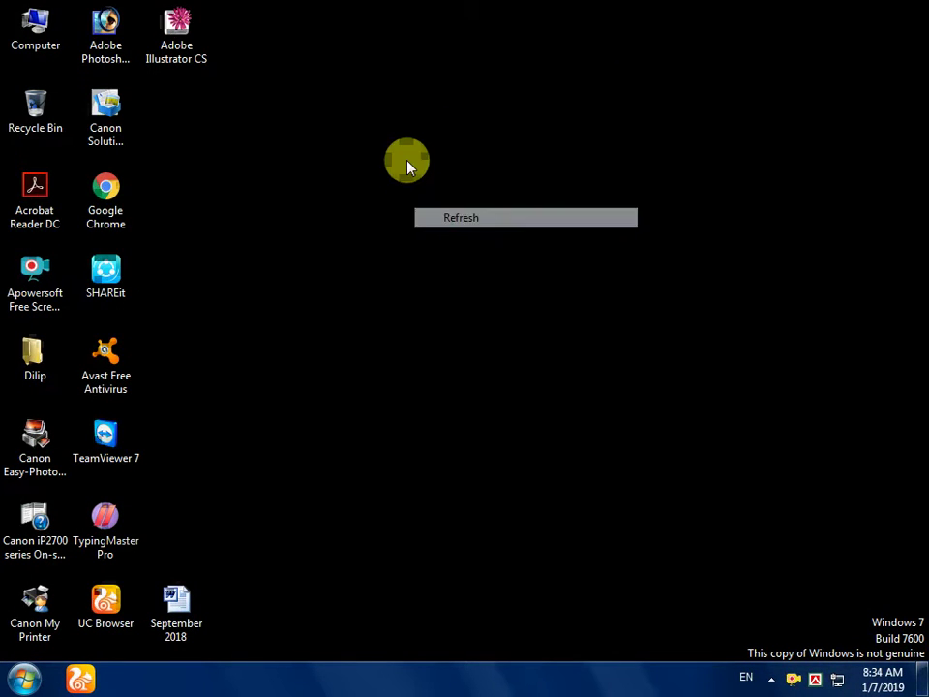
right_click(406, 167)
left_click(460, 217)
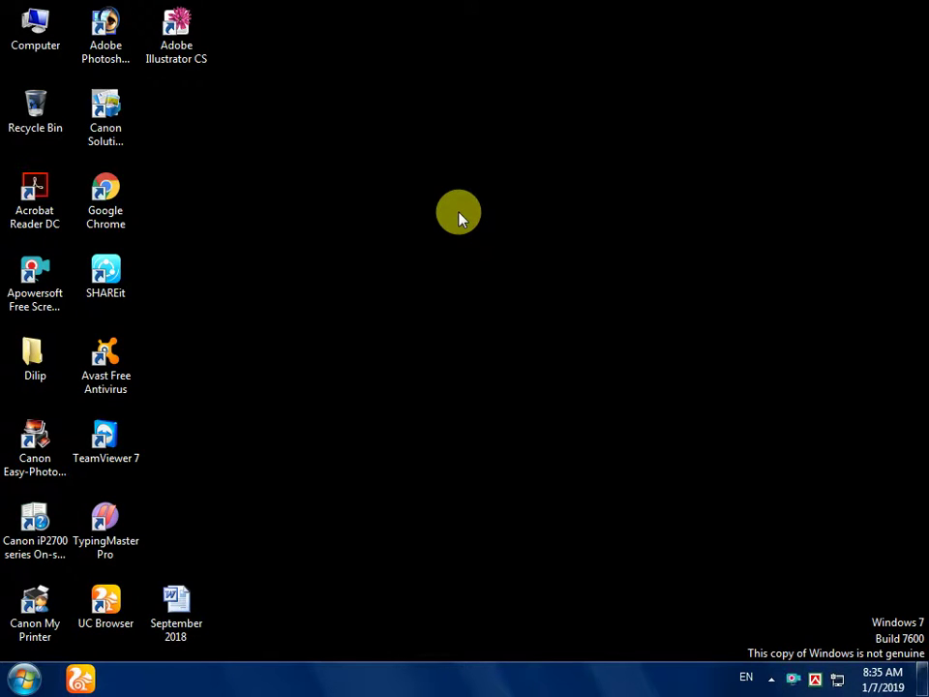
Step: Try to run the command "info" from the Run dialog and dismiss the resulting message
key("super")
key("super")
key("super+r")
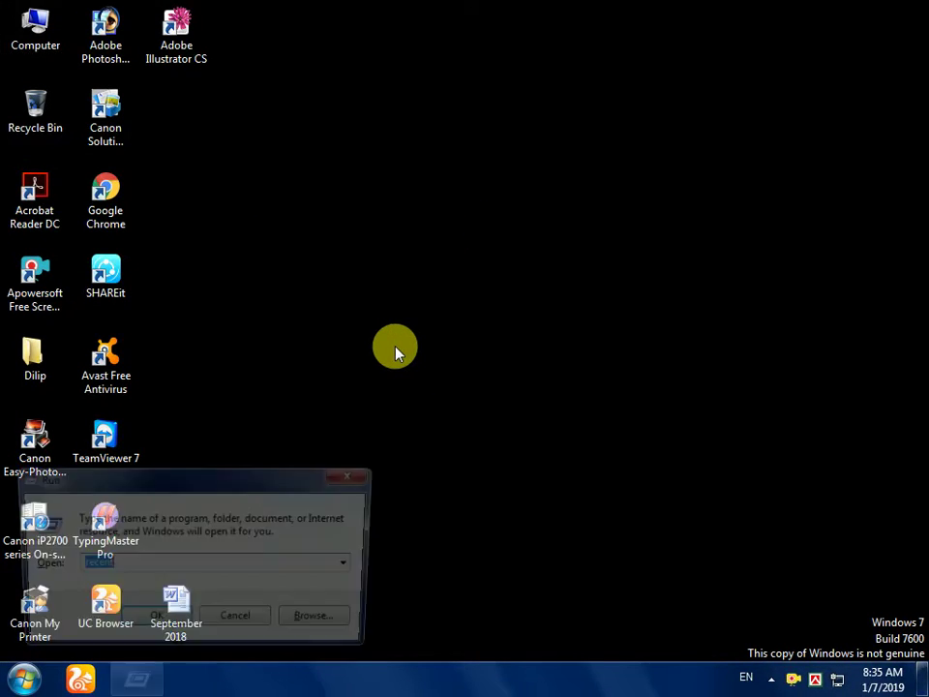
key("BackSpace")
type("i")
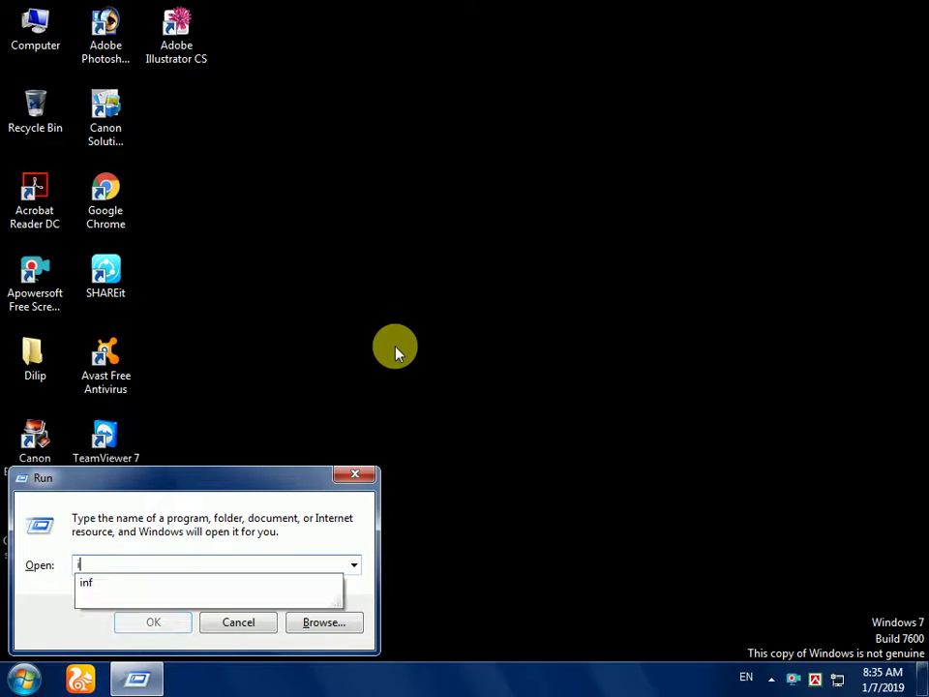
type("nf")
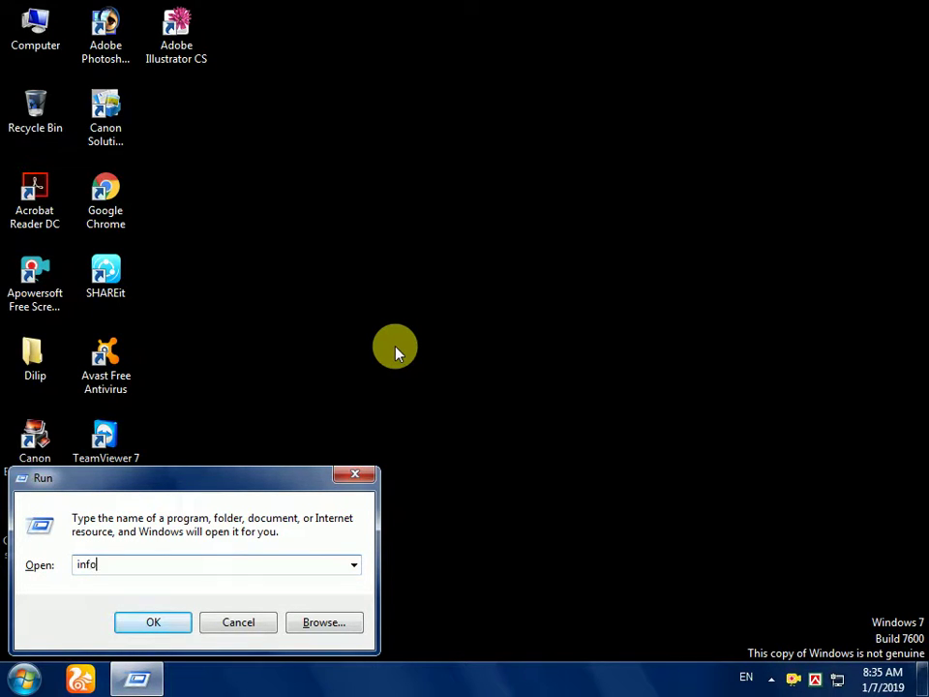
type("o")
left_click(160, 626)
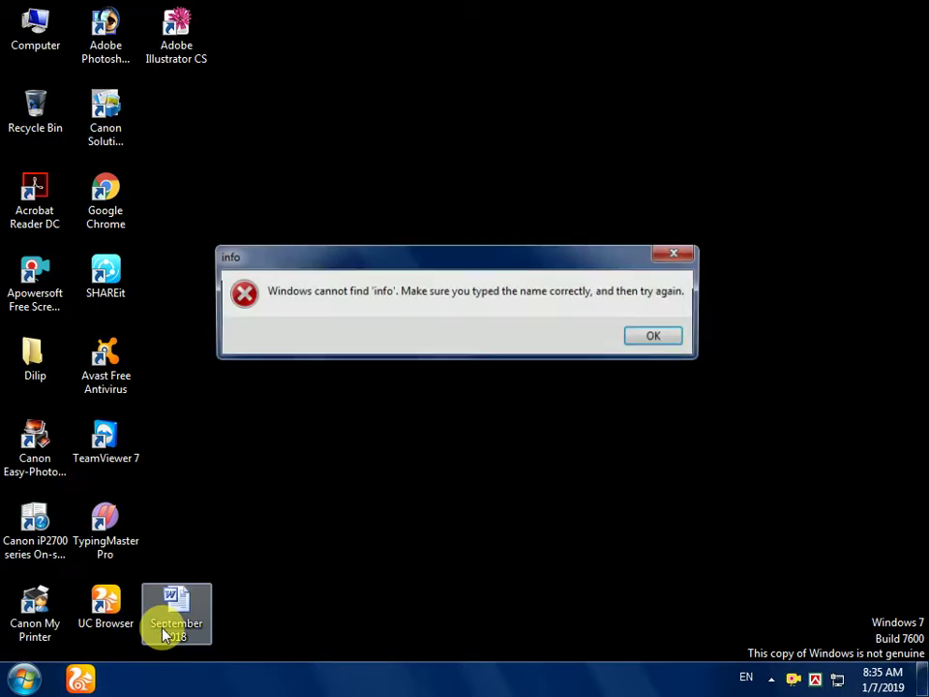
left_click(657, 339)
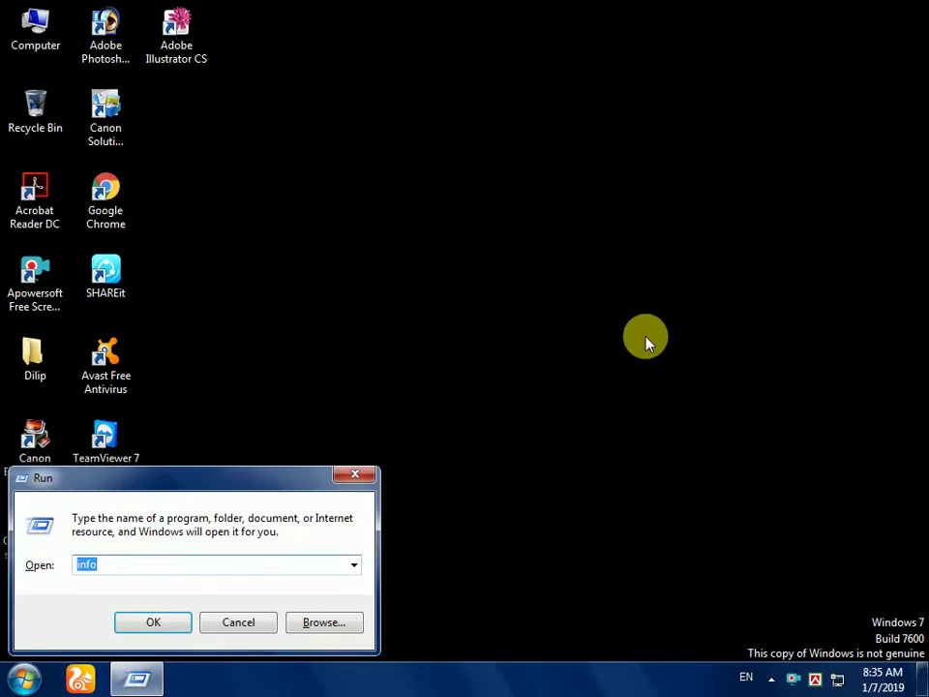
Step: Move the Run dialog toward the middle of the desktop and try the command "info" again
left_click_drag(207, 473, 391, 355)
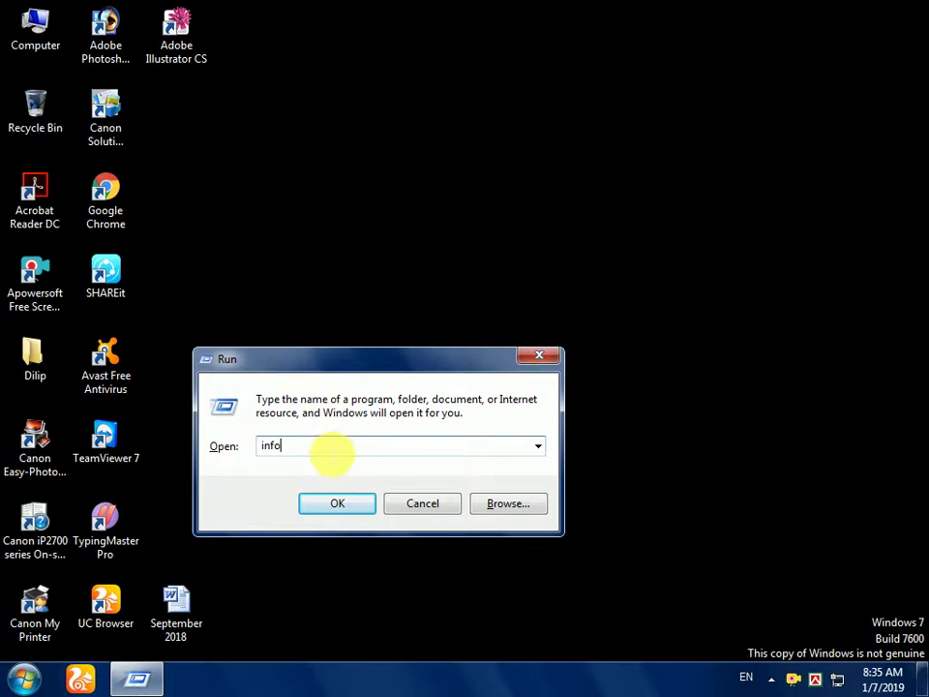
key("BackSpace")
type("i")
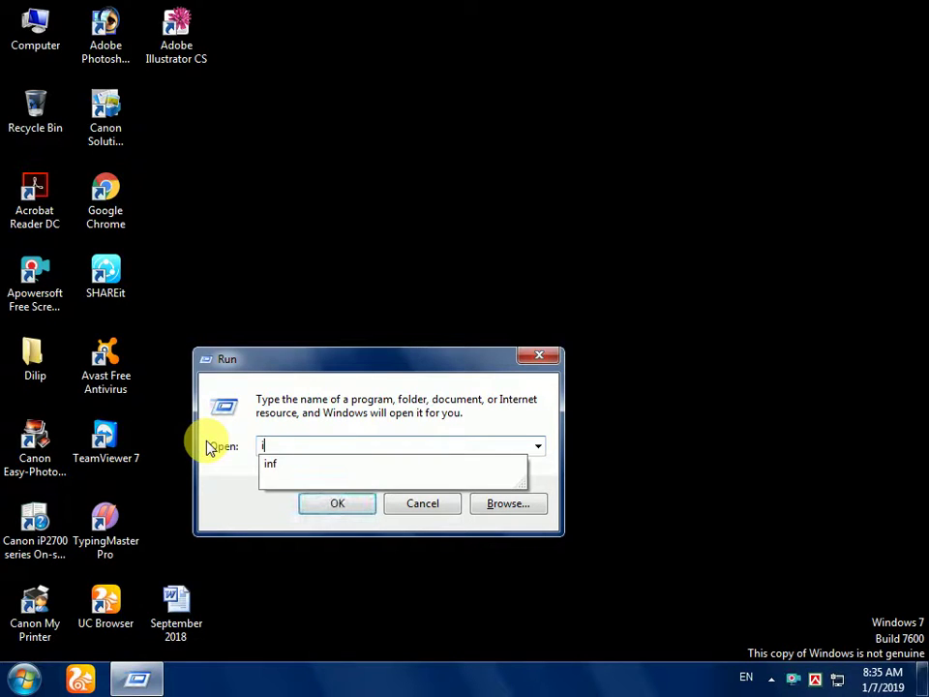
type("nfo")
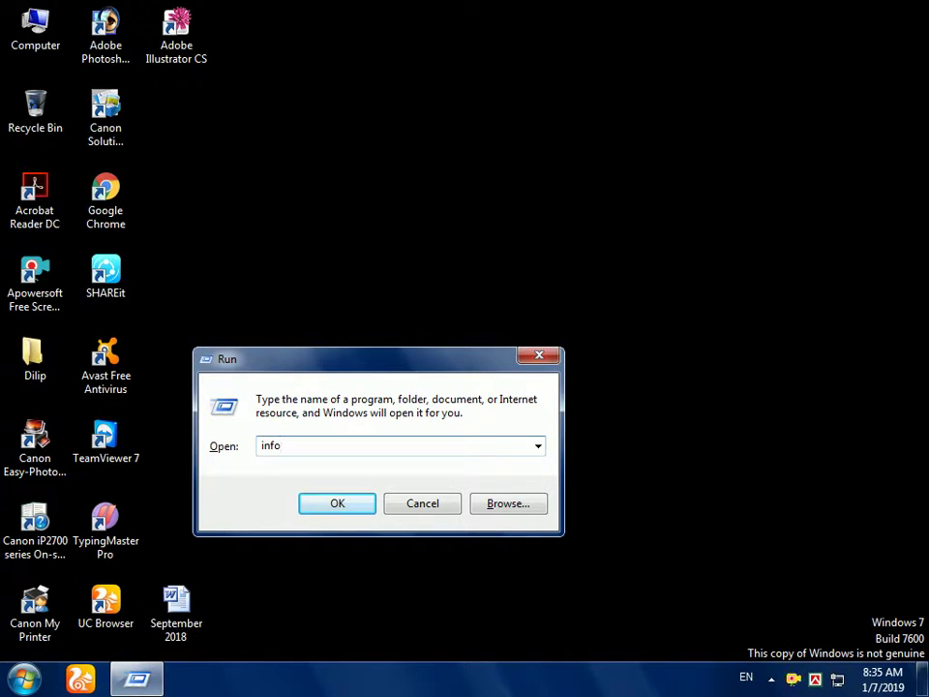
key("Return")
left_click(657, 336)
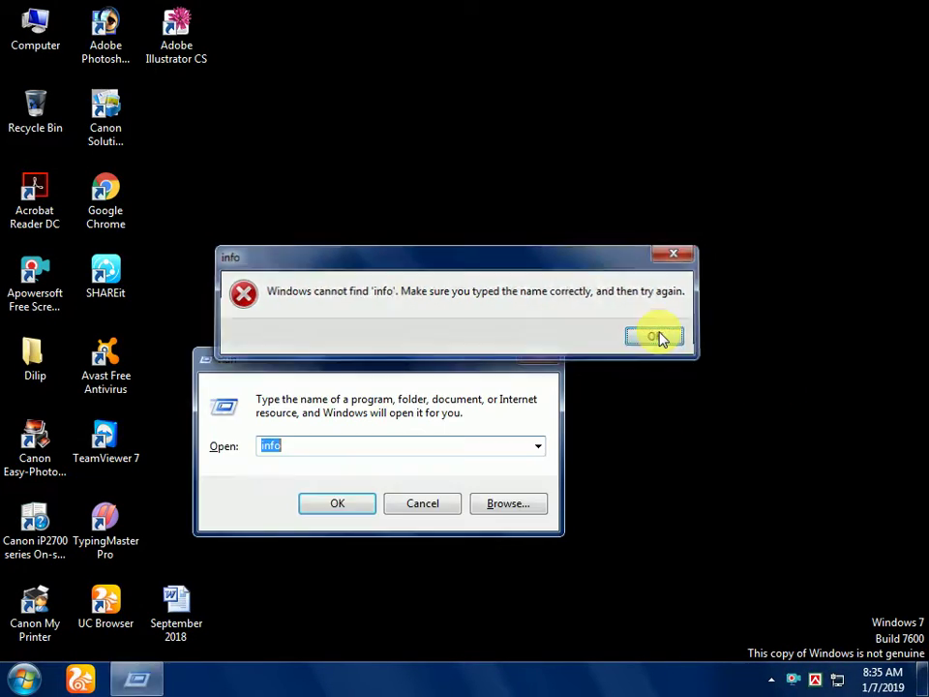
Step: Choose the earlier command "inf" from the Run history and run it to open the Windows inf folder
left_click(537, 446)
left_click(263, 504)
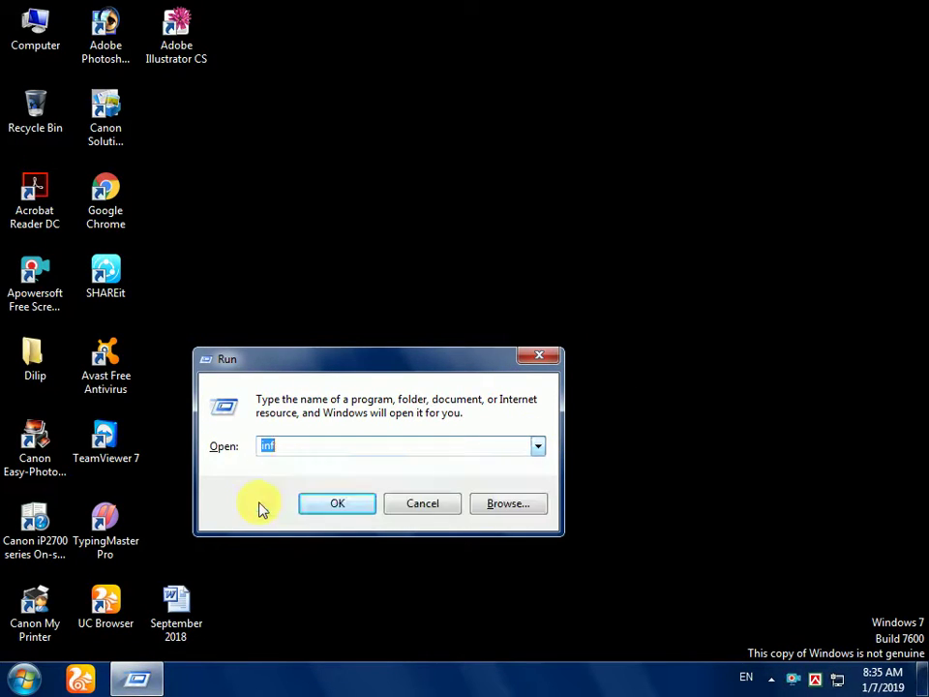
left_click(271, 446)
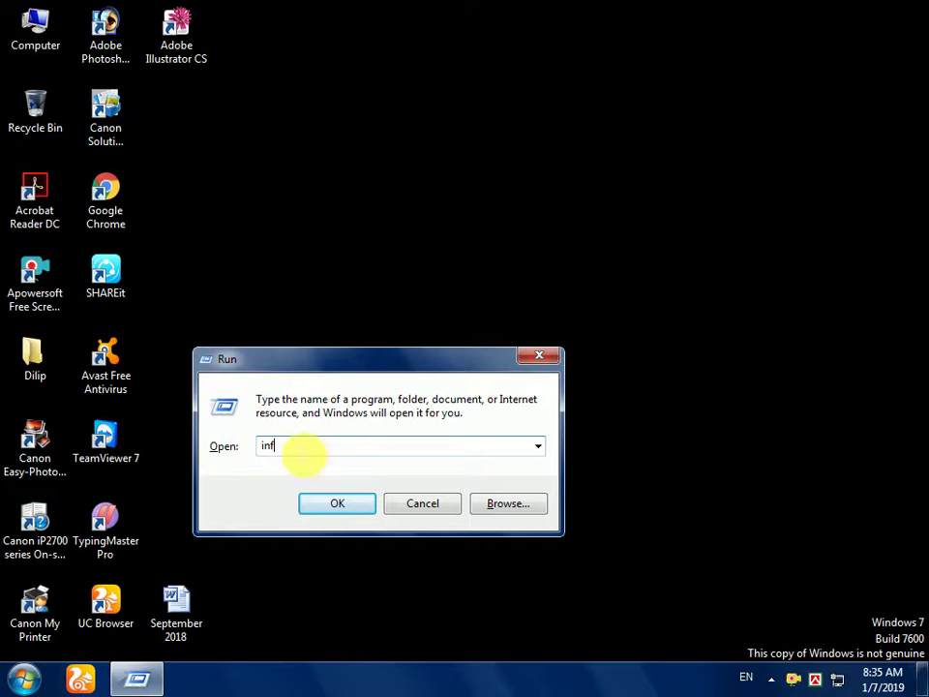
left_click(349, 502)
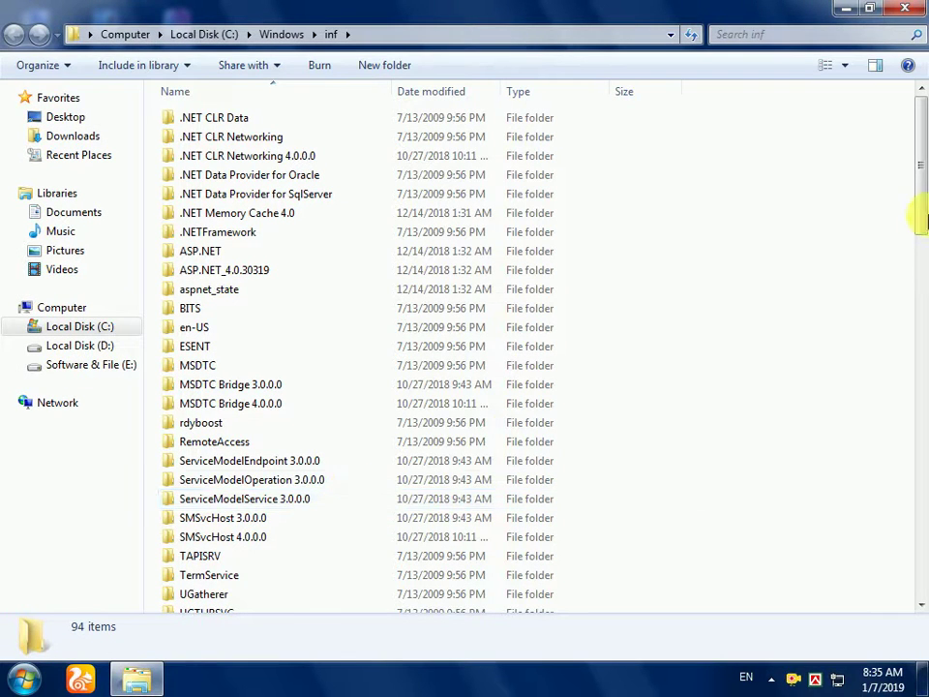
Step: Select everything in the Windows inf folder and delete it, confirming the move to the Recycle Bin
left_click_drag(915, 114, 880, 192)
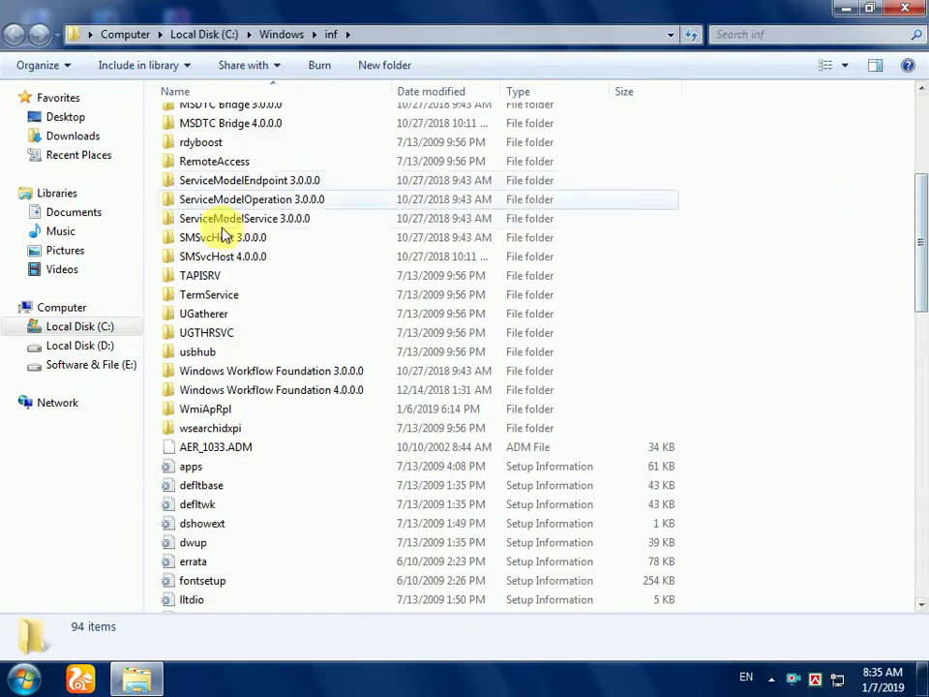
scroll(311, 251, "up", 5)
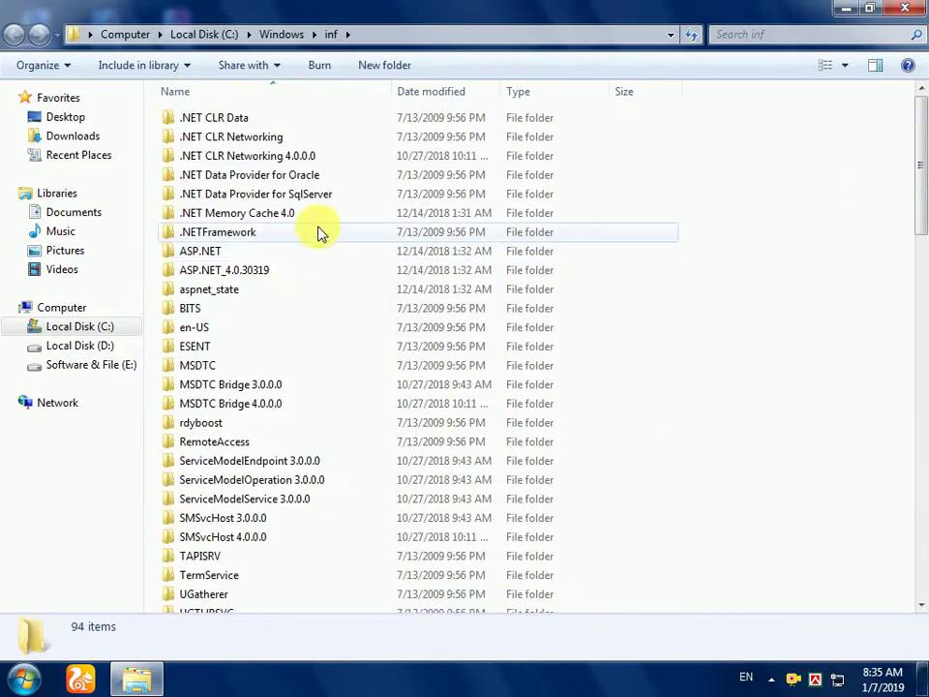
scroll(314, 236, "down", 20)
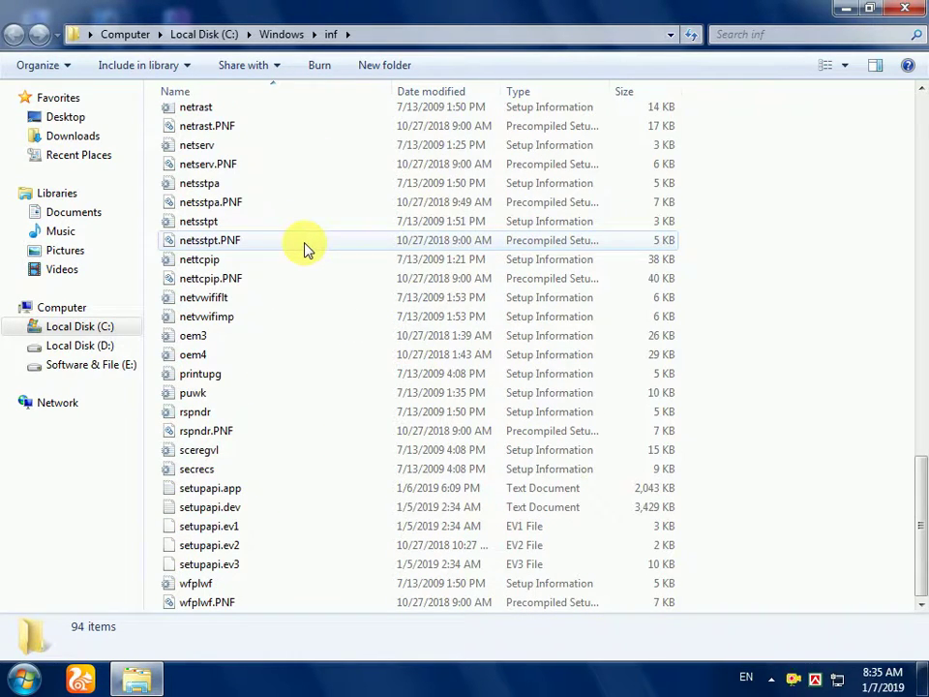
key("ctrl+a")
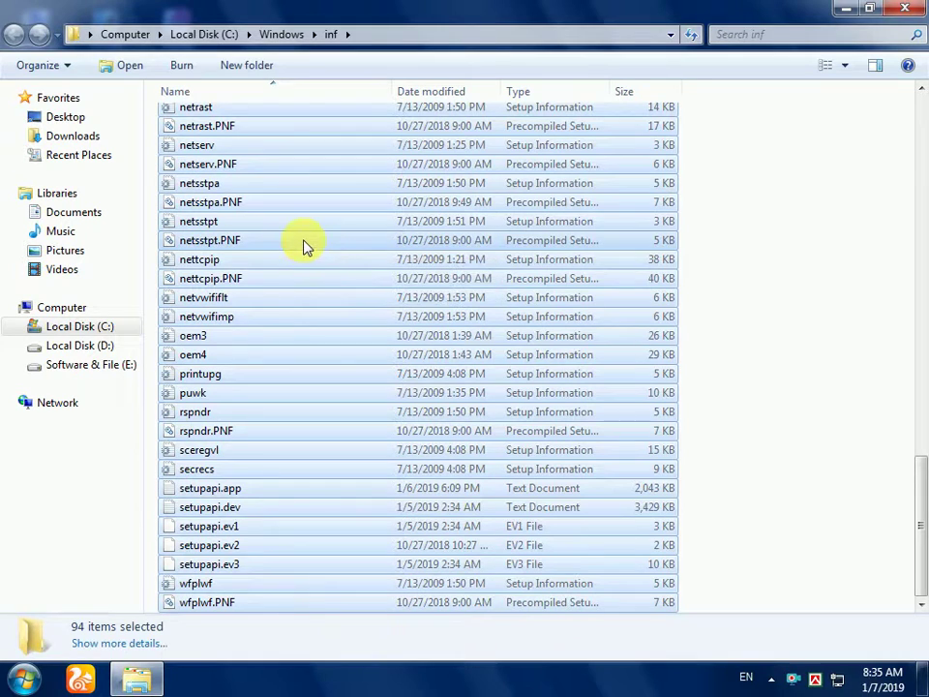
right_click(304, 231)
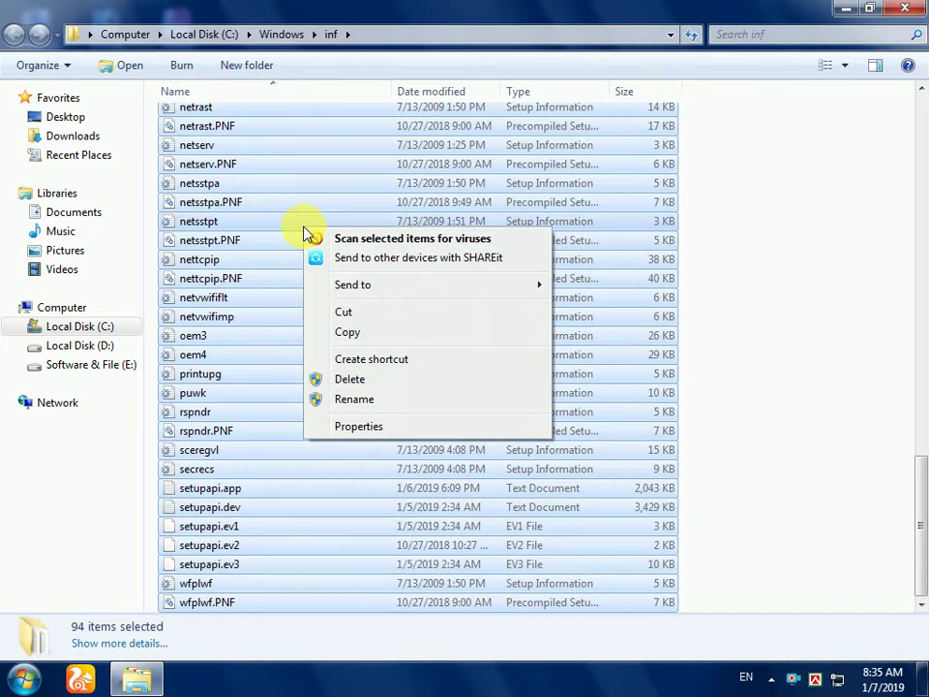
left_click(356, 381)
left_click(545, 357)
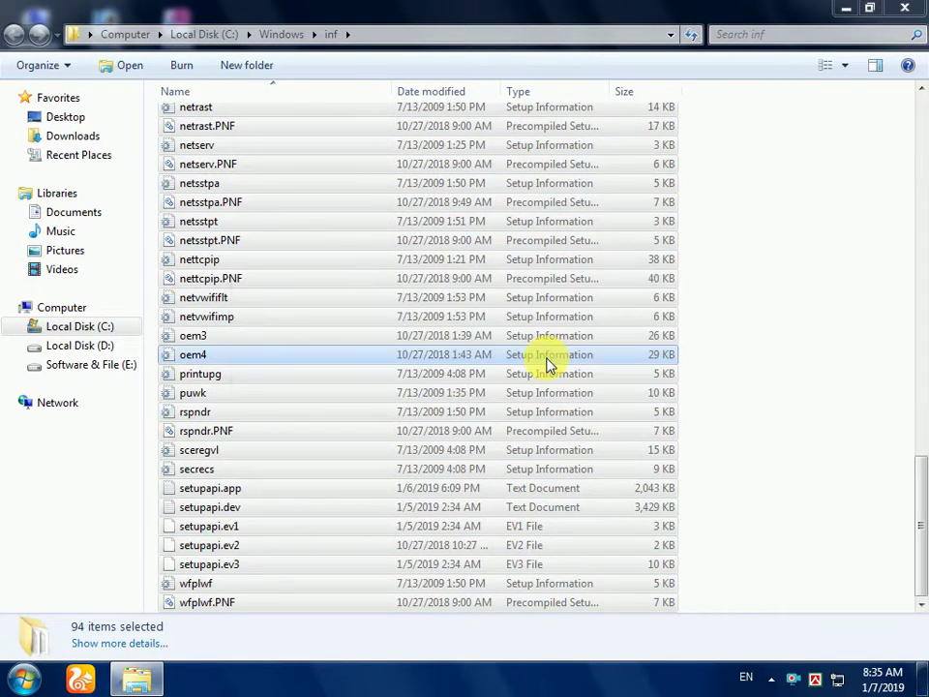
Step: Continue the inf deletion, skipping all items that require TrustedInstaller permission, and close the folder window
left_click(450, 401)
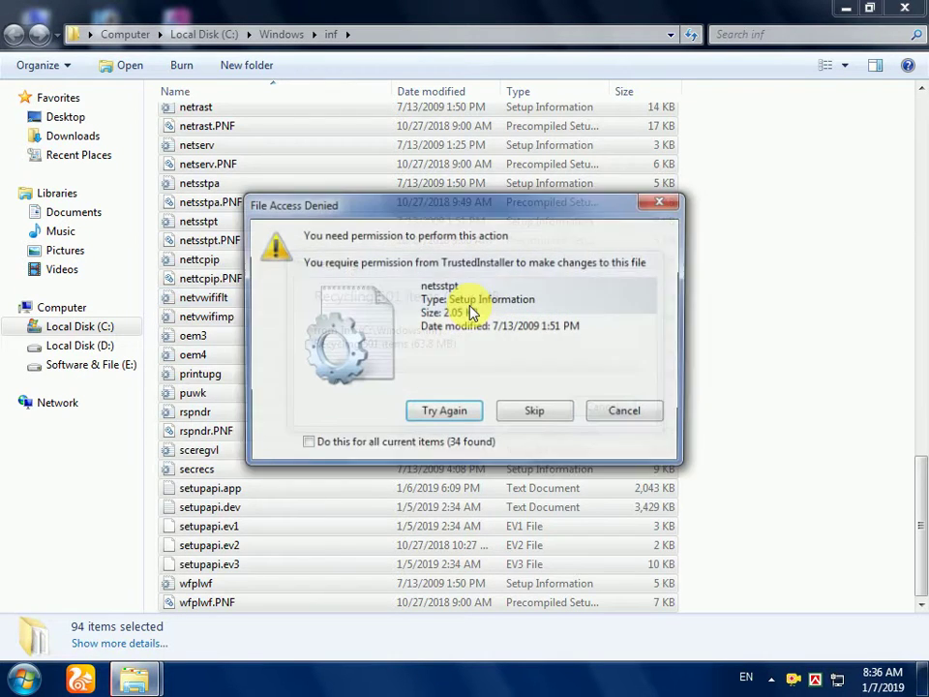
left_click(306, 445)
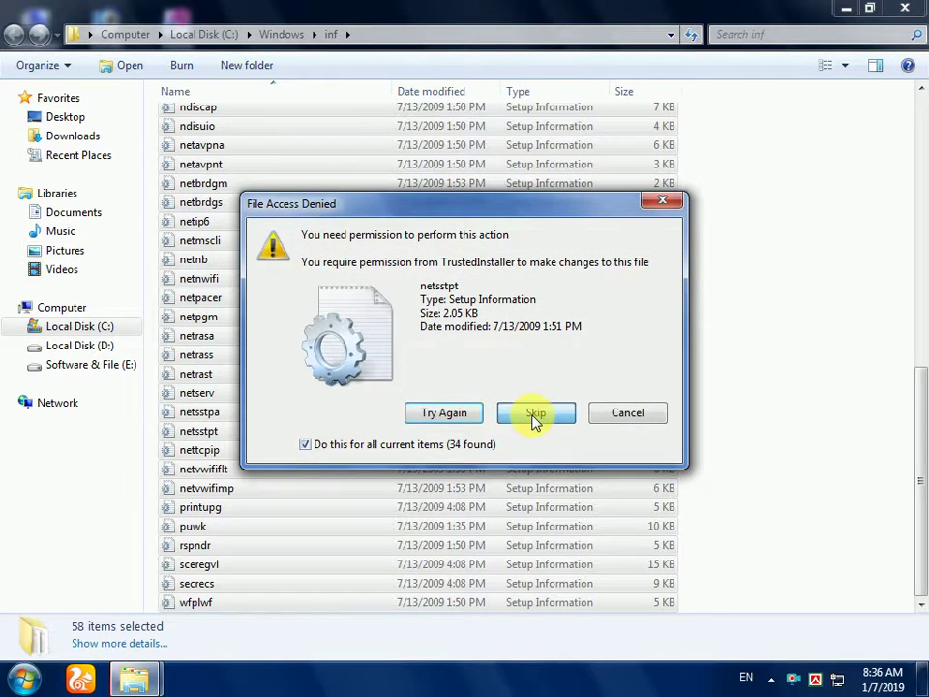
left_click(536, 414)
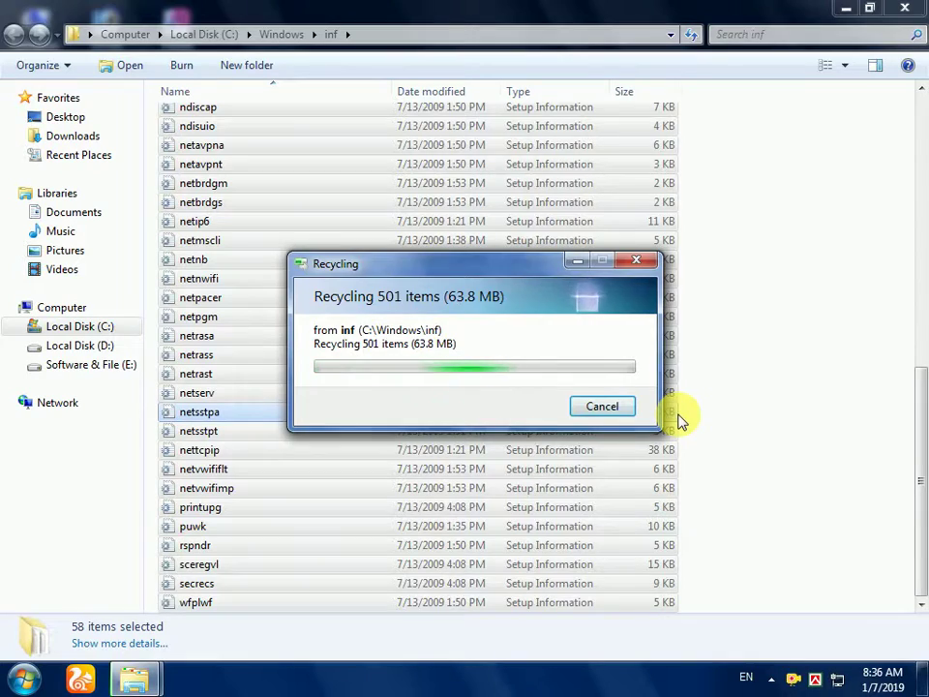
left_click_drag(913, 425, 906, 203)
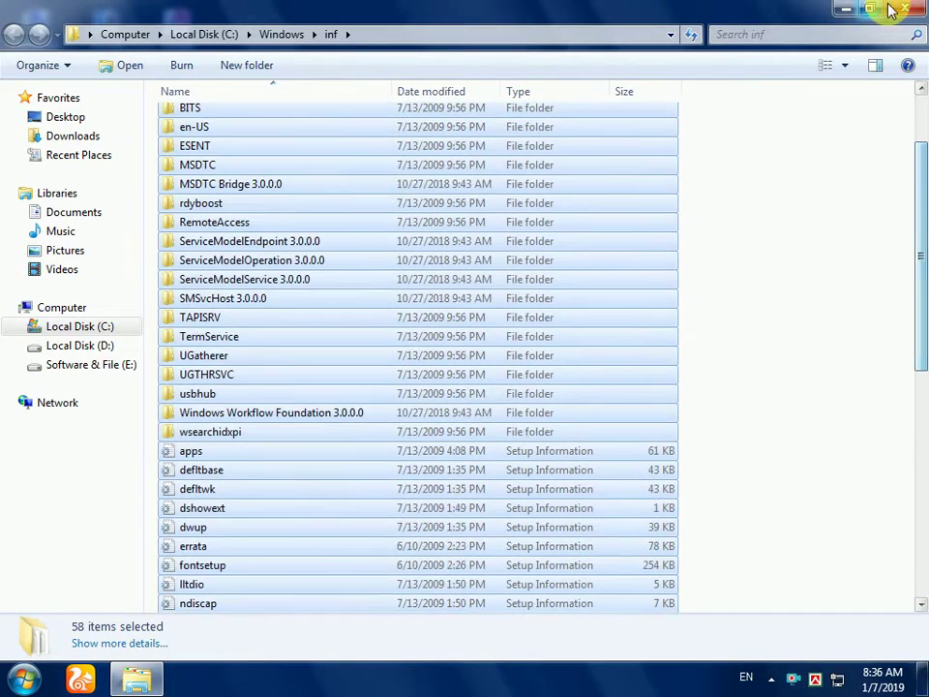
left_click(900, 9)
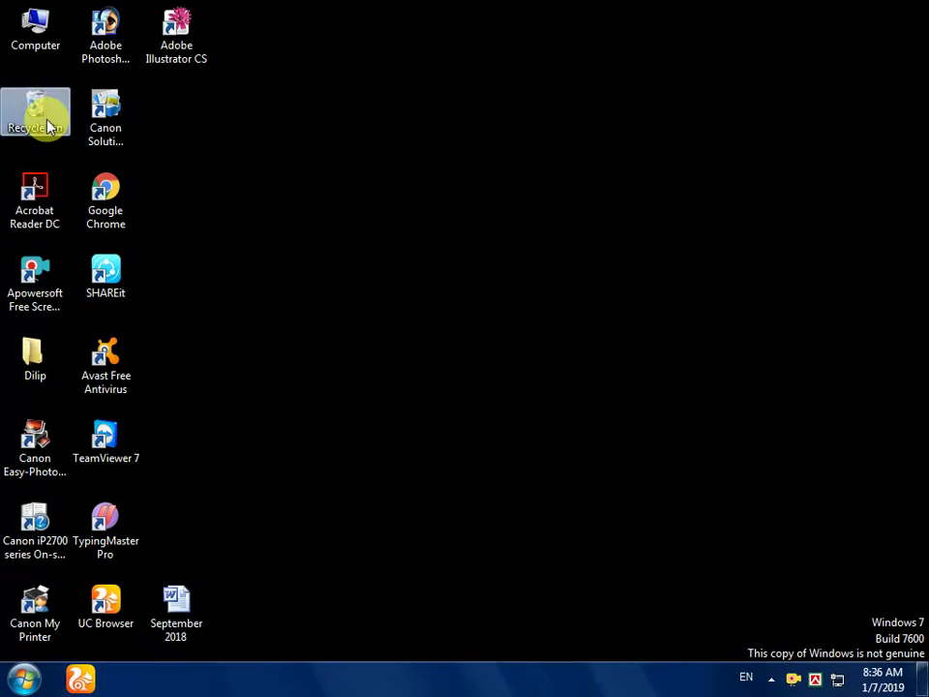
Step: Open the Recycle Bin, look through the deleted inf items, and close it
double_click(36, 114)
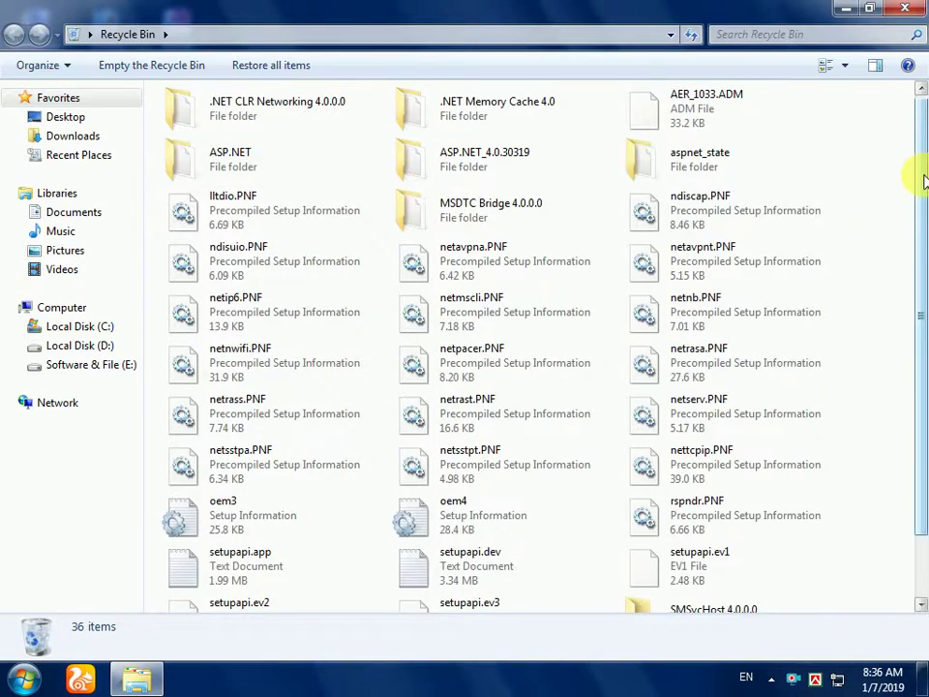
left_click_drag(923, 179, 914, 387)
scroll(899, 139, "up", 3)
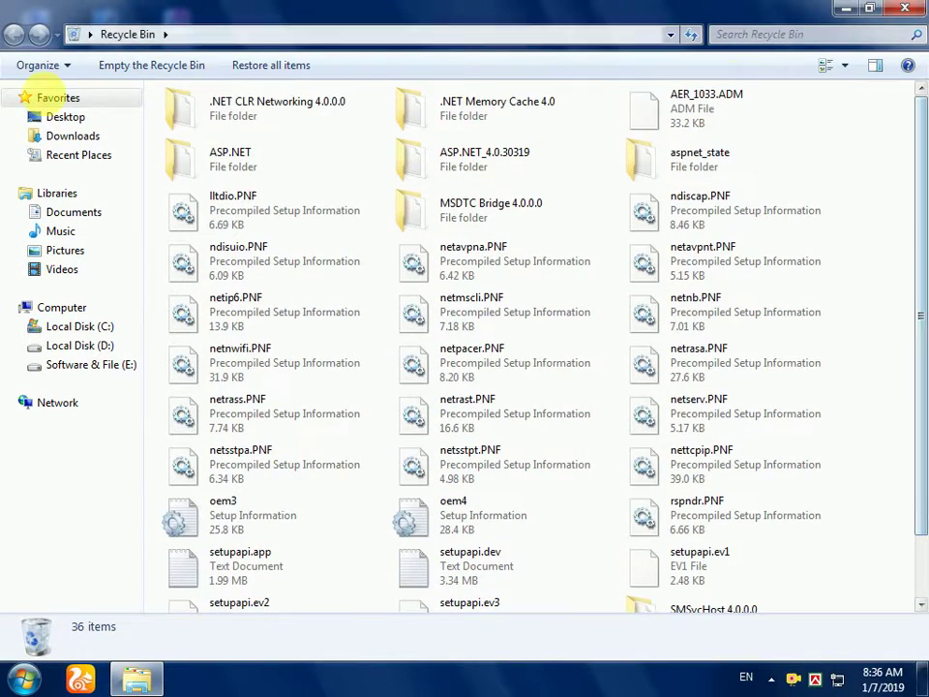
left_click(903, 7)
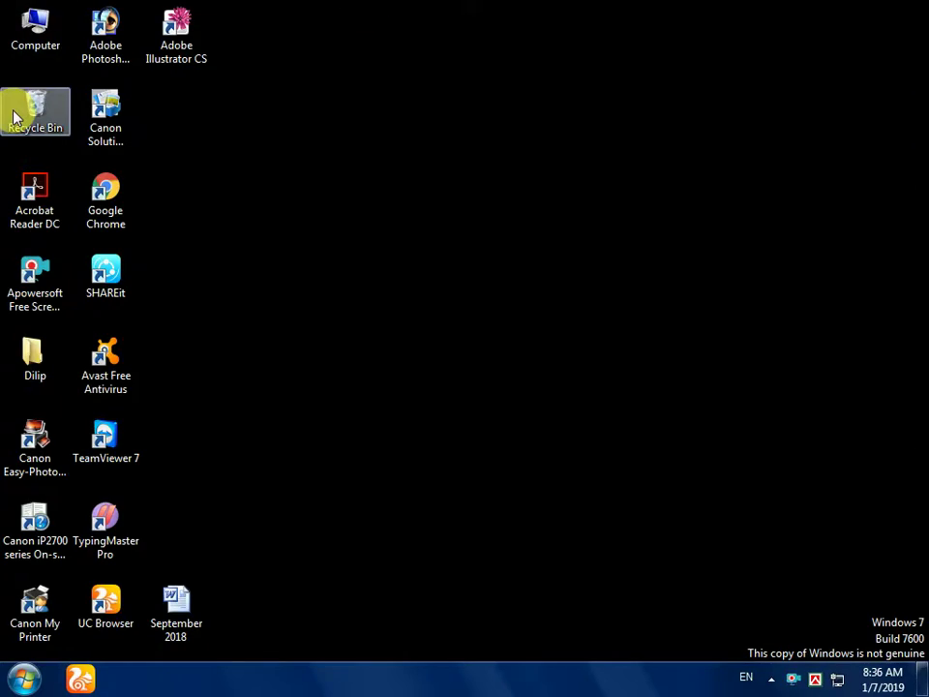
Step: Empty the Recycle Bin permanently and refresh the desktop
right_click(28, 116)
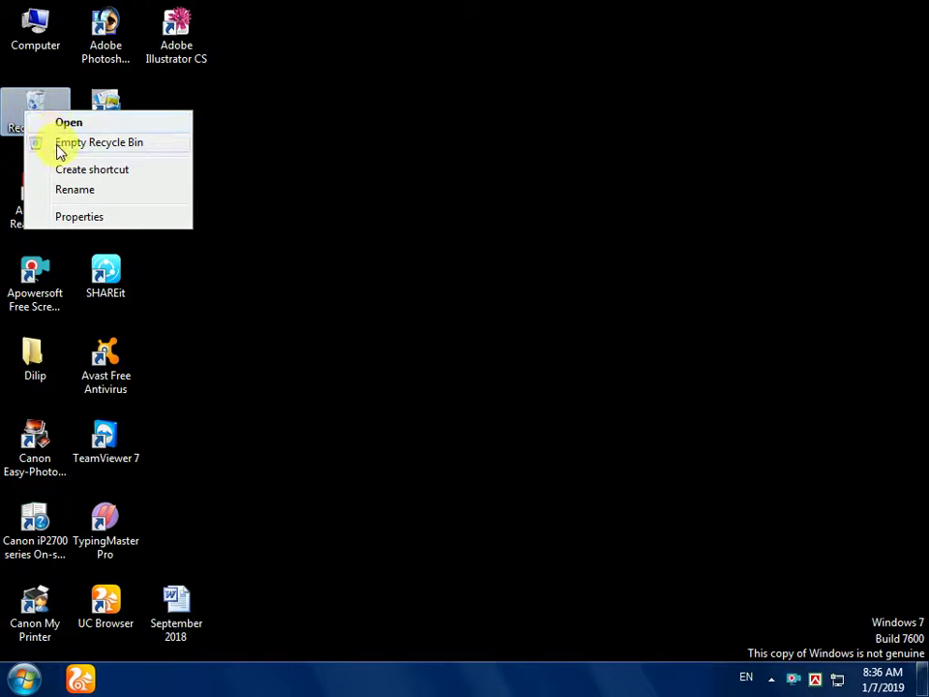
left_click(60, 145)
left_click(554, 358)
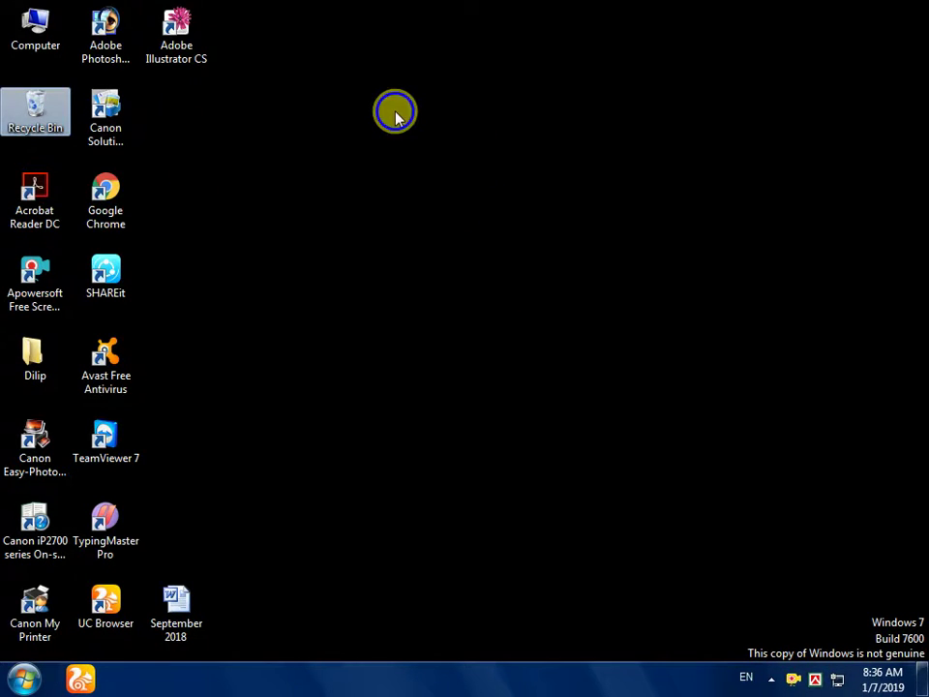
right_click(395, 116)
left_click(430, 160)
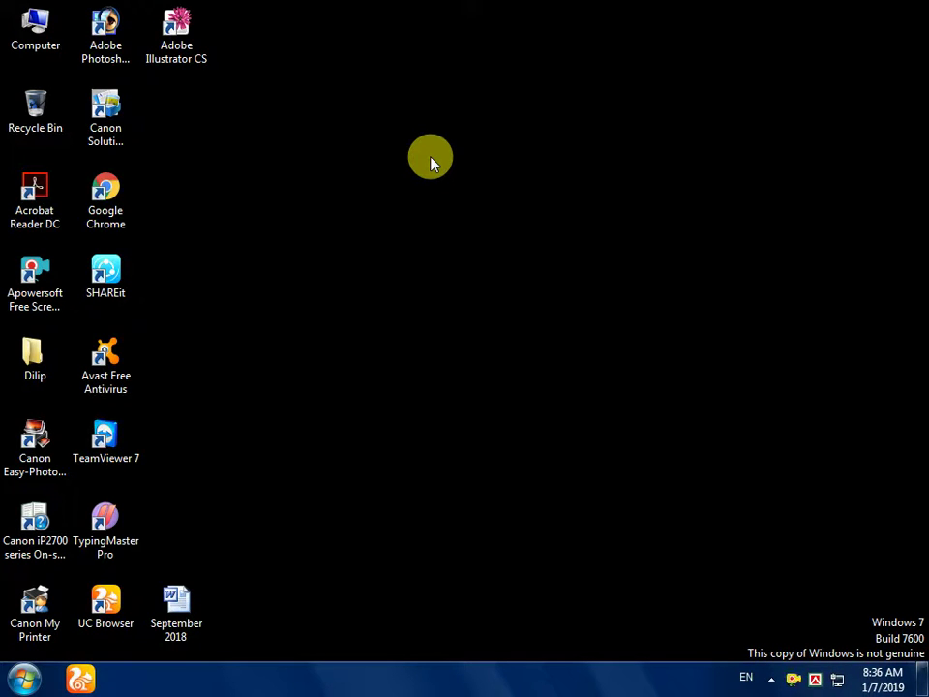
Step: Choose the earlier command "temp" from the Run history and run it to open the Windows Temp folder
key("super+r")
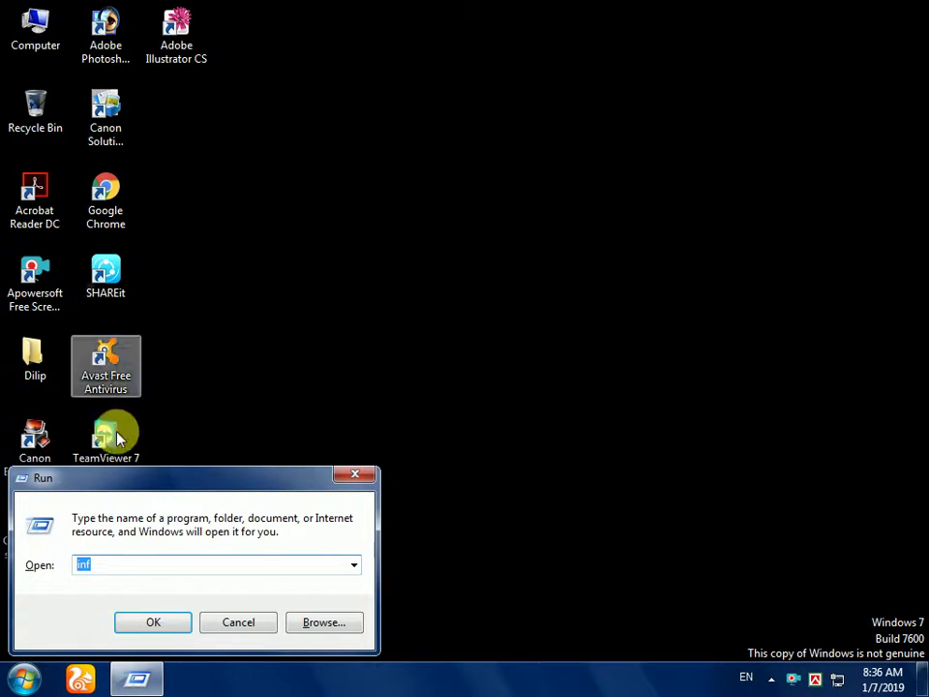
left_click(355, 566)
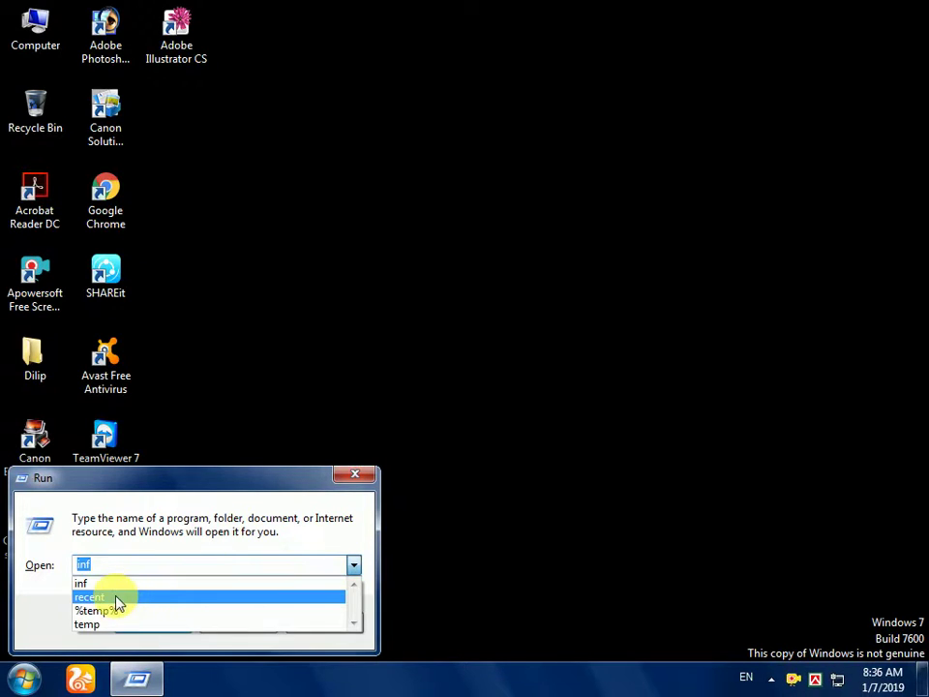
left_click(92, 625)
left_click(150, 569)
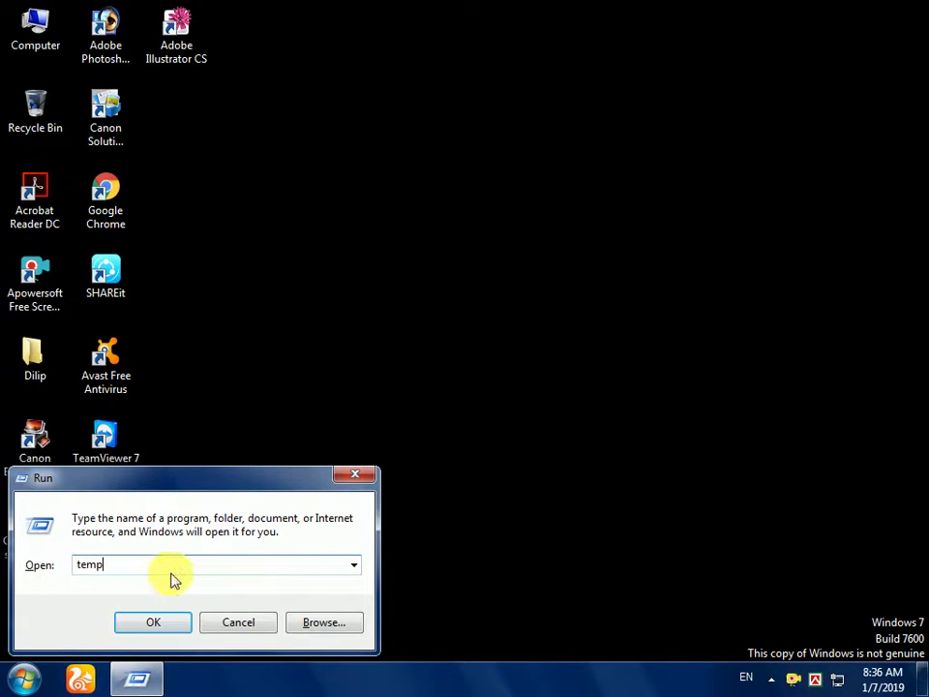
left_click(157, 621)
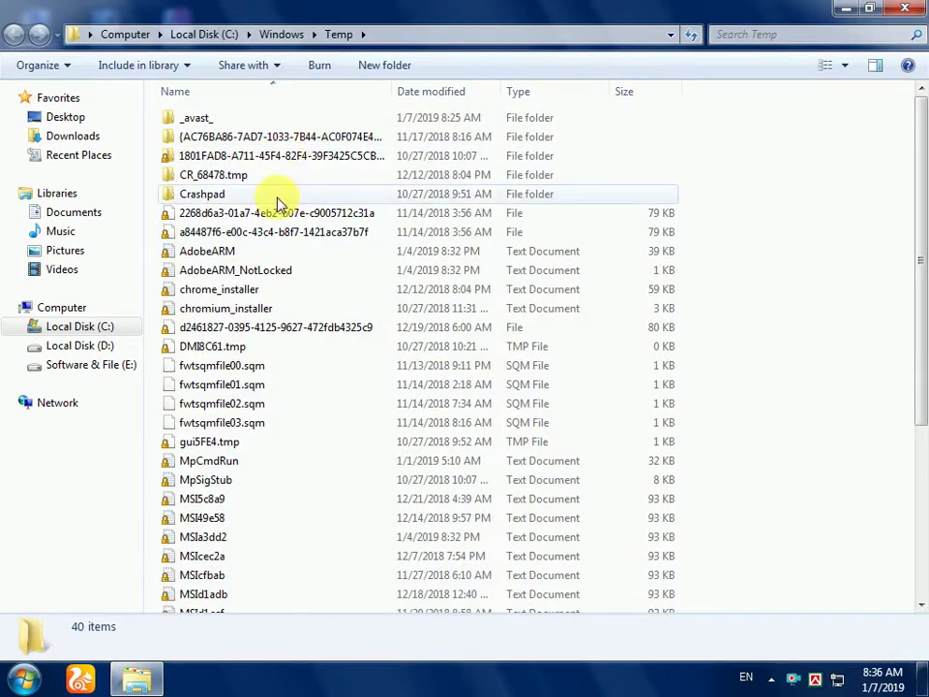
Step: Select all items in the Windows Temp folder and delete them, confirming the move to the Recycle Bin
scroll(273, 213, "down", 5)
scroll(274, 228, "up", 5)
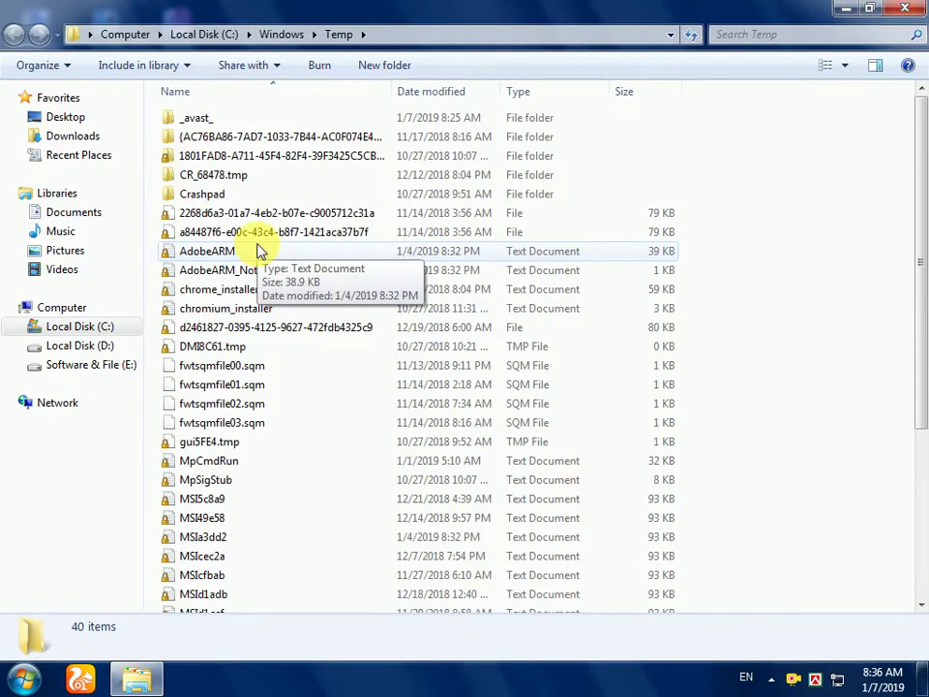
key("ctrl+a")
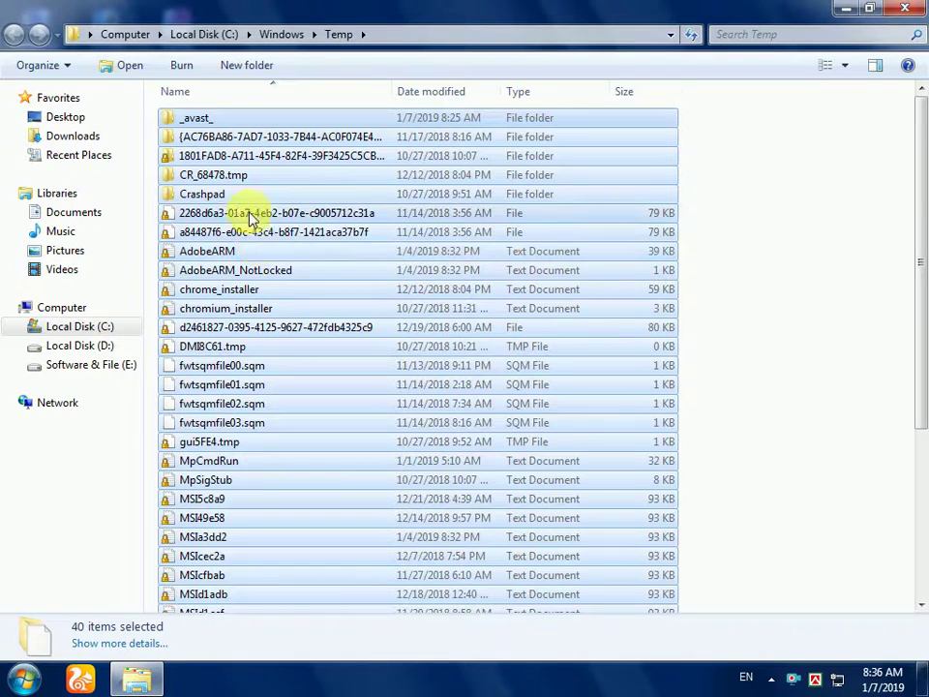
right_click(257, 214)
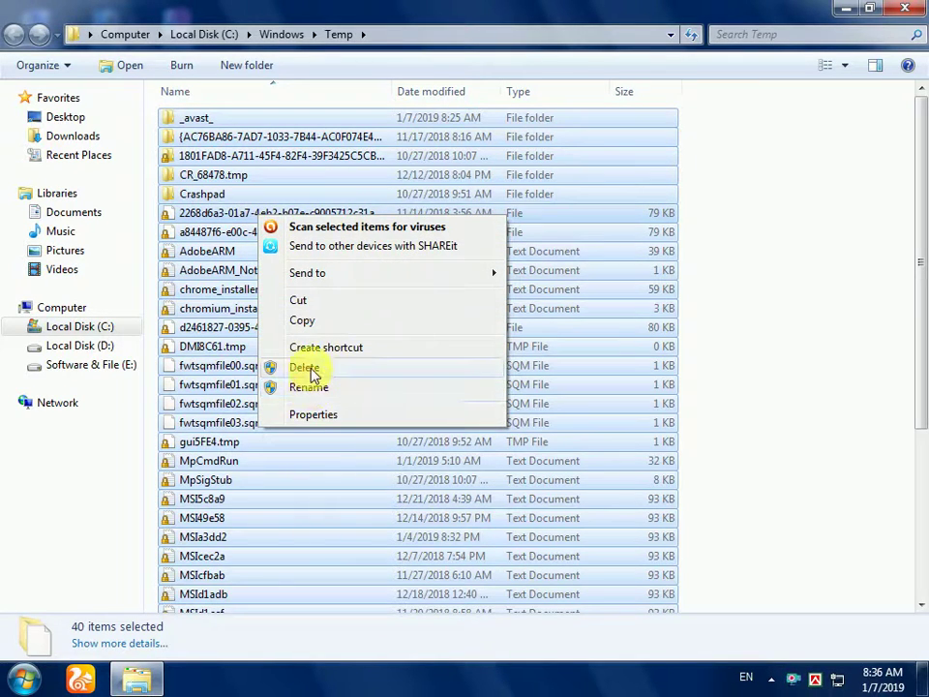
left_click(306, 368)
left_click(534, 355)
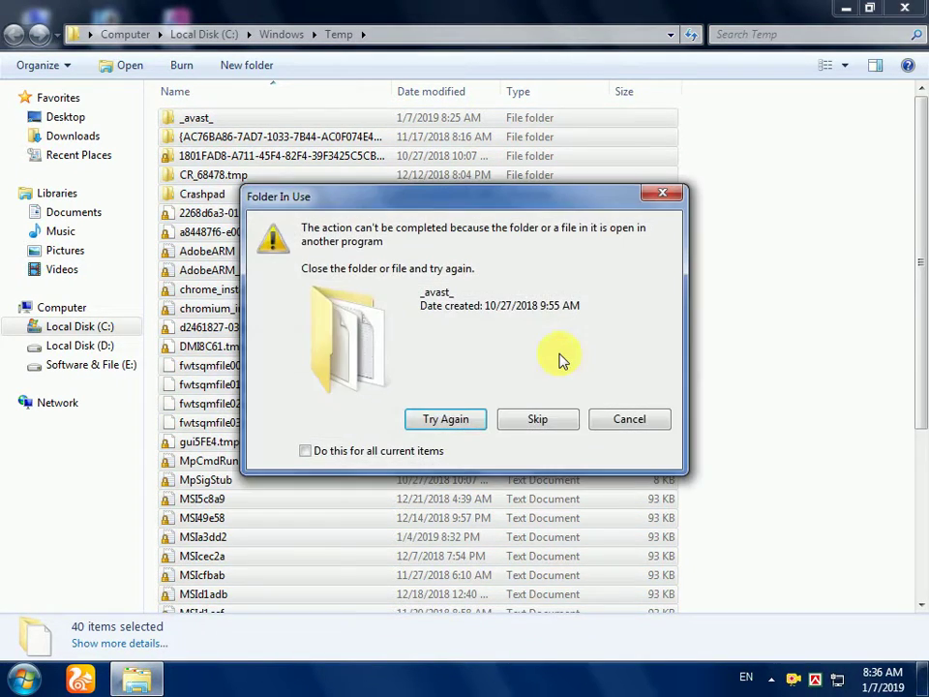
Step: Skip all in-use items, grant administrator permission for the remaining Temp files, and close the folder window
left_click(380, 452)
left_click(535, 426)
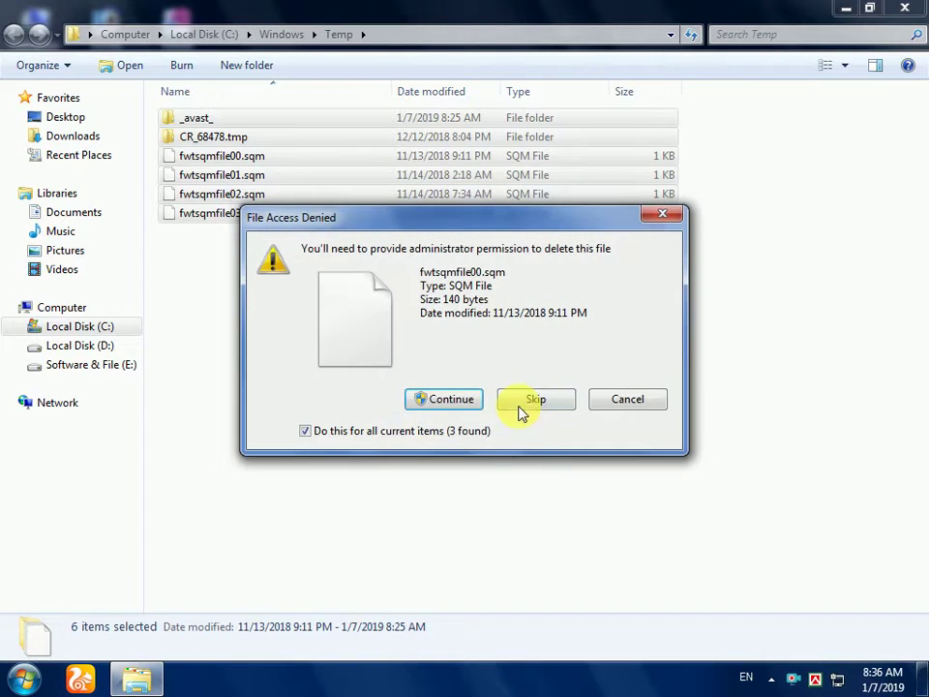
left_click(475, 395)
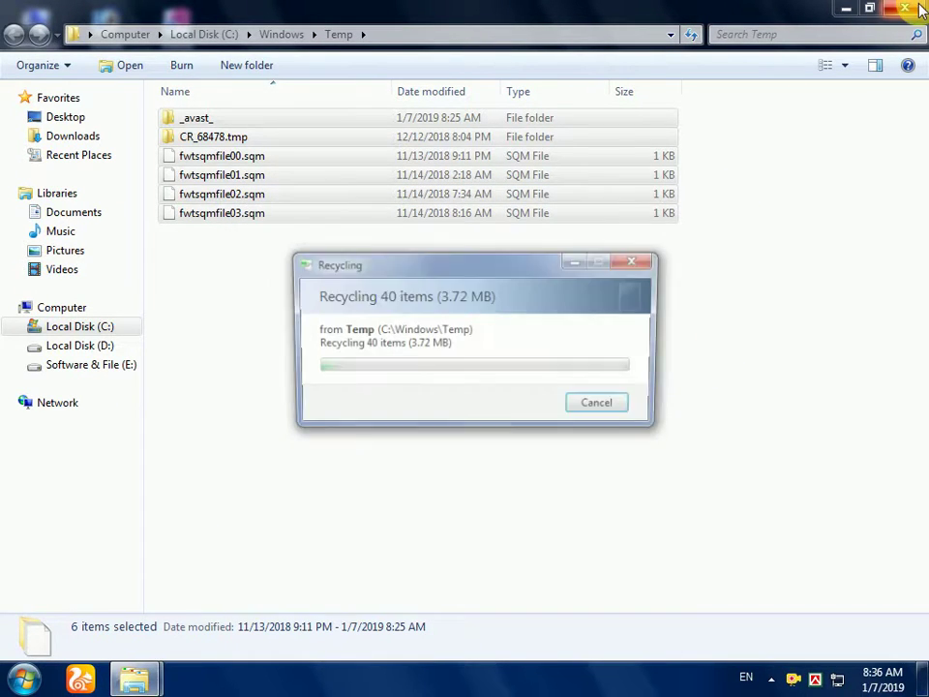
left_click(905, 8)
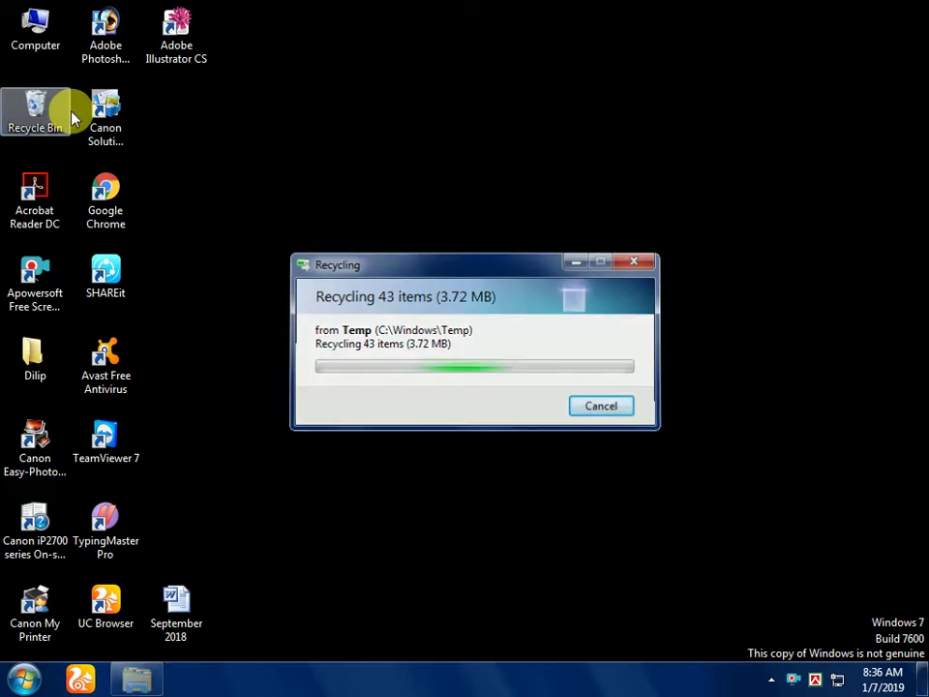
Step: Empty the Recycle Bin again and grant administrator permission to delete the CR_68478.tmp folder
right_click(34, 108)
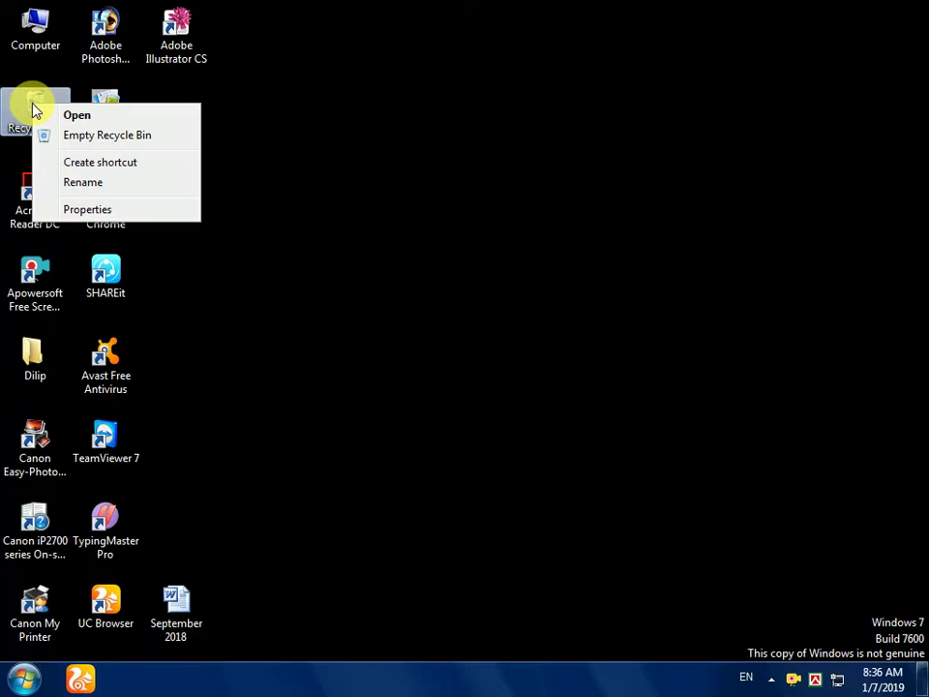
left_click(75, 140)
left_click(530, 354)
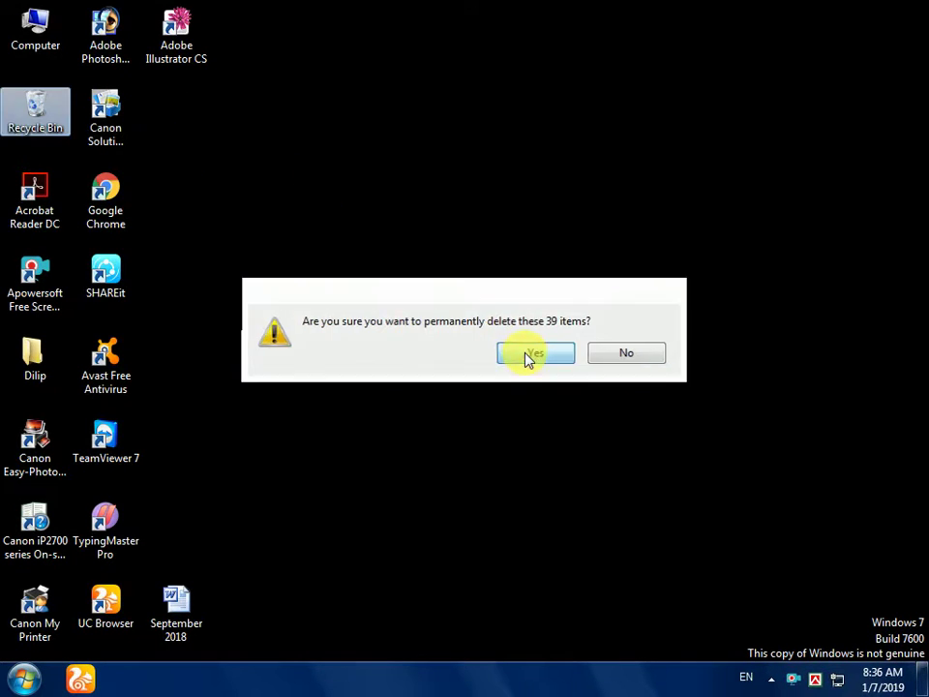
right_click(352, 128)
left_click(411, 183)
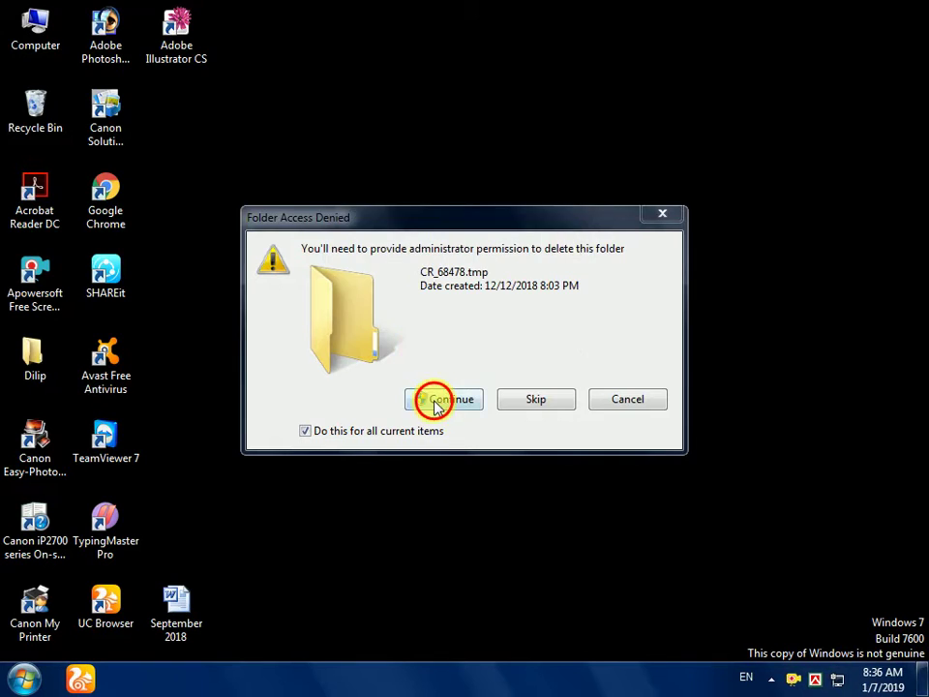
left_click(436, 400)
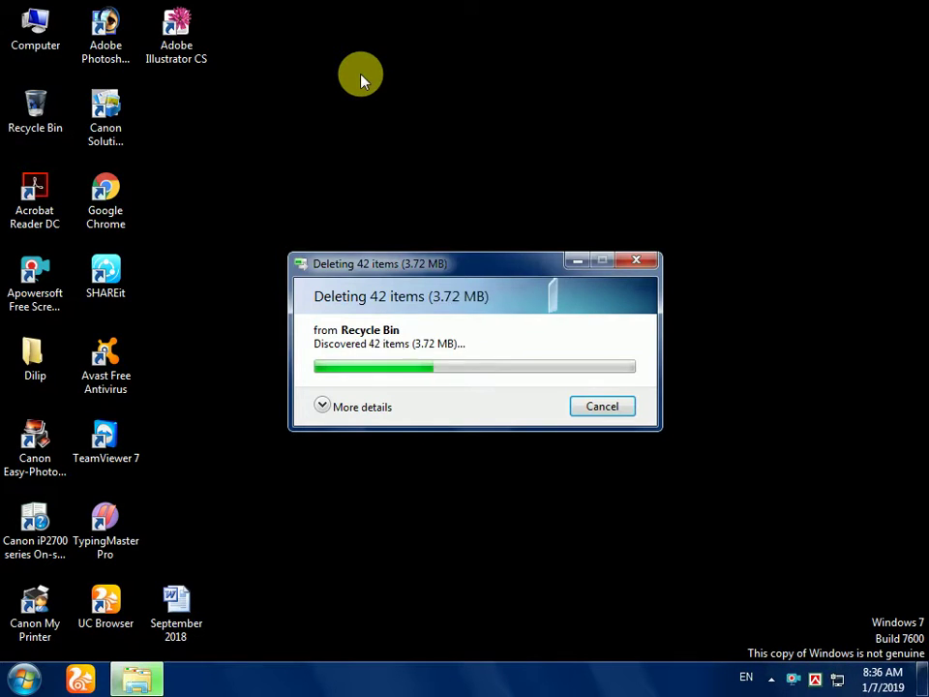
Step: Refresh the desktop three times in a row
right_click(361, 79)
left_click(397, 127)
right_click(398, 125)
left_click(429, 176)
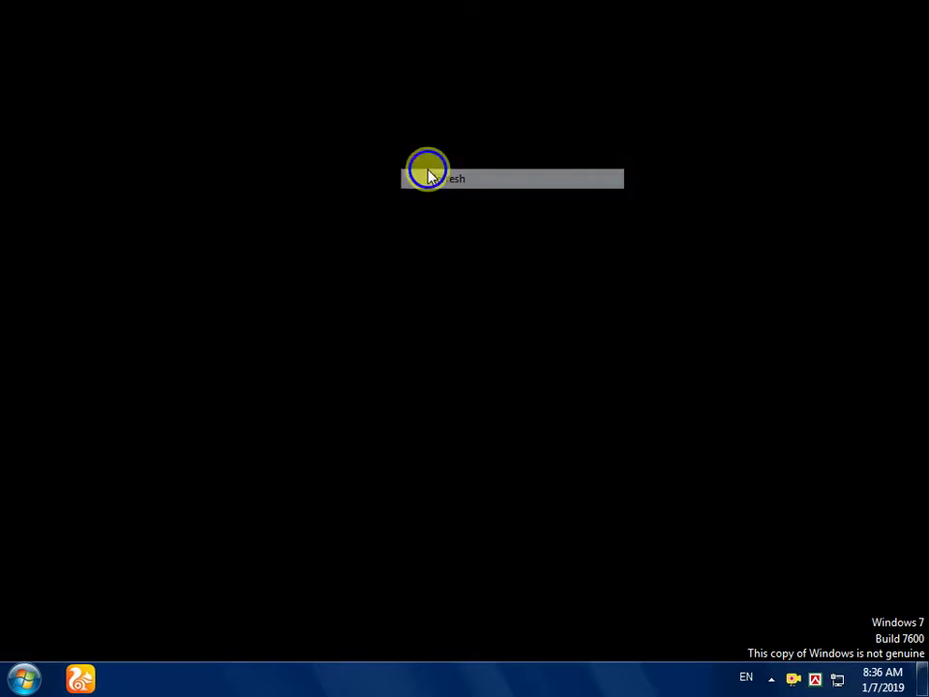
right_click(426, 169)
left_click(459, 220)
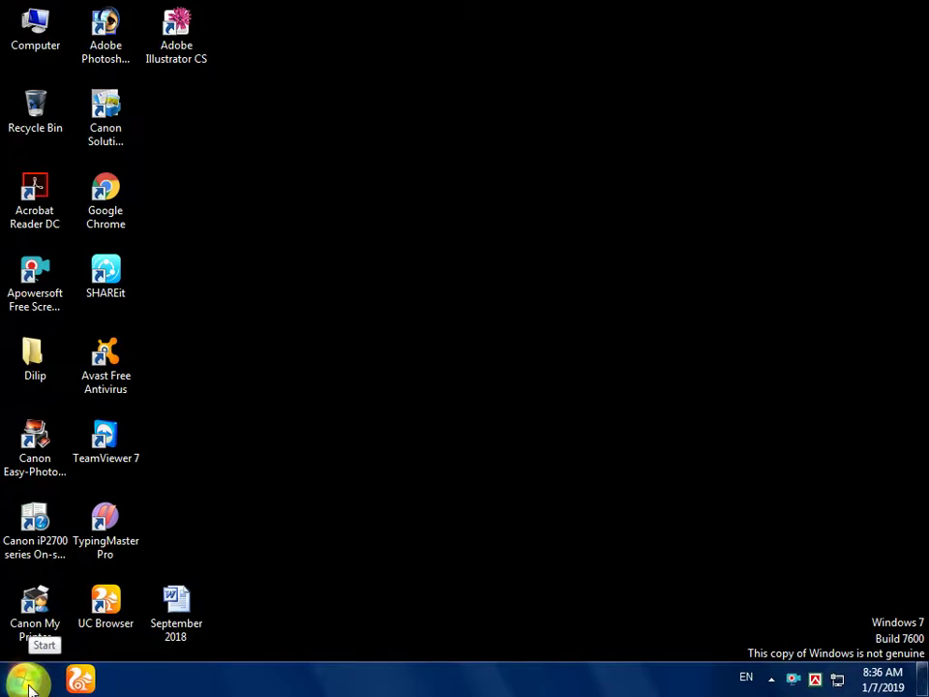
Step: Open the user's temporary files folder by running %temp% from the Run dialog
key("super+r")
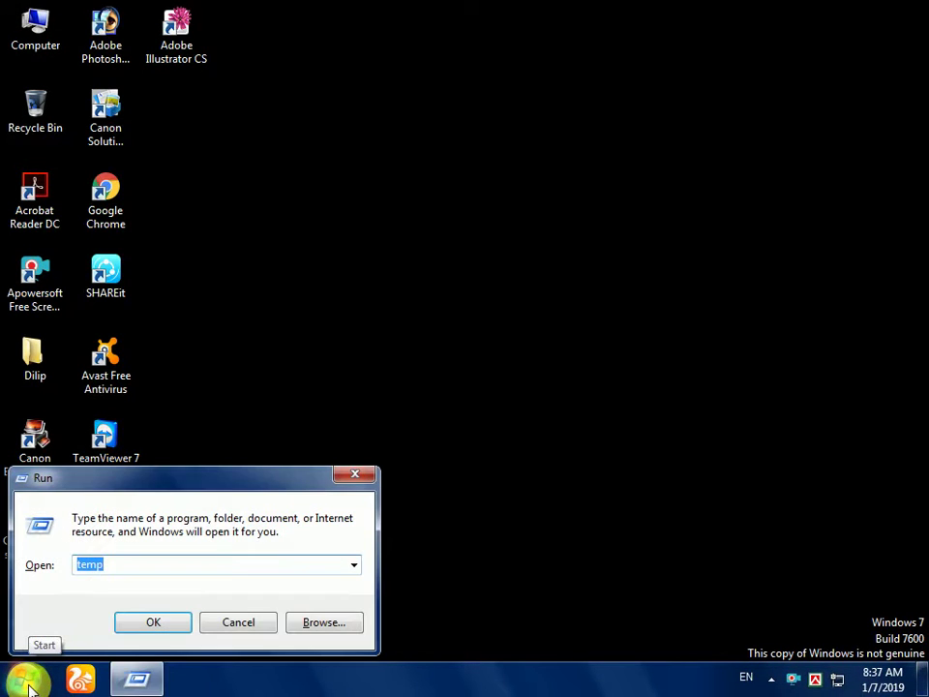
left_click(354, 564)
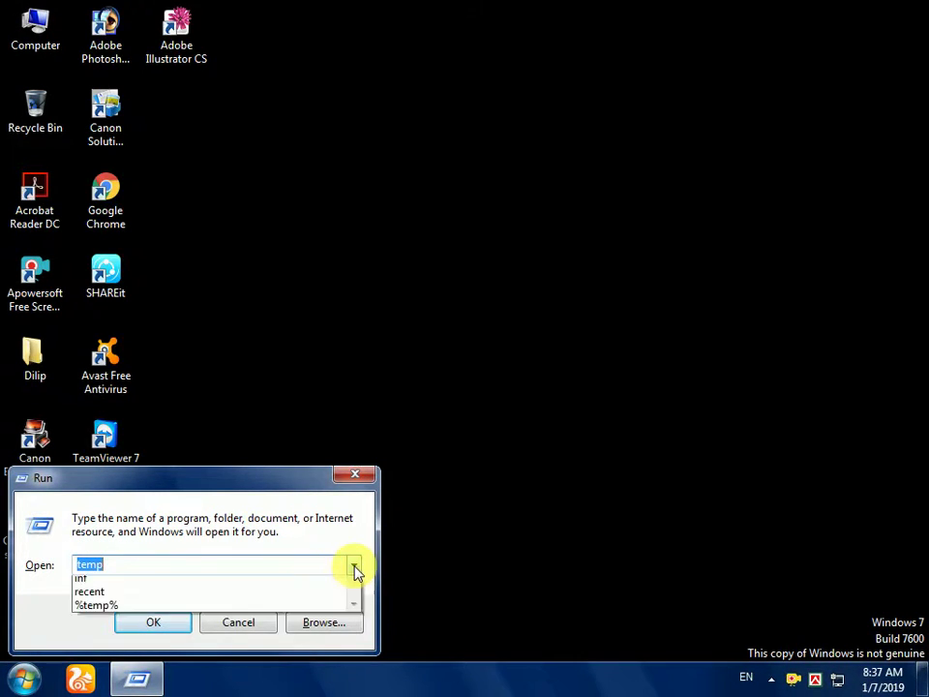
left_click(78, 622)
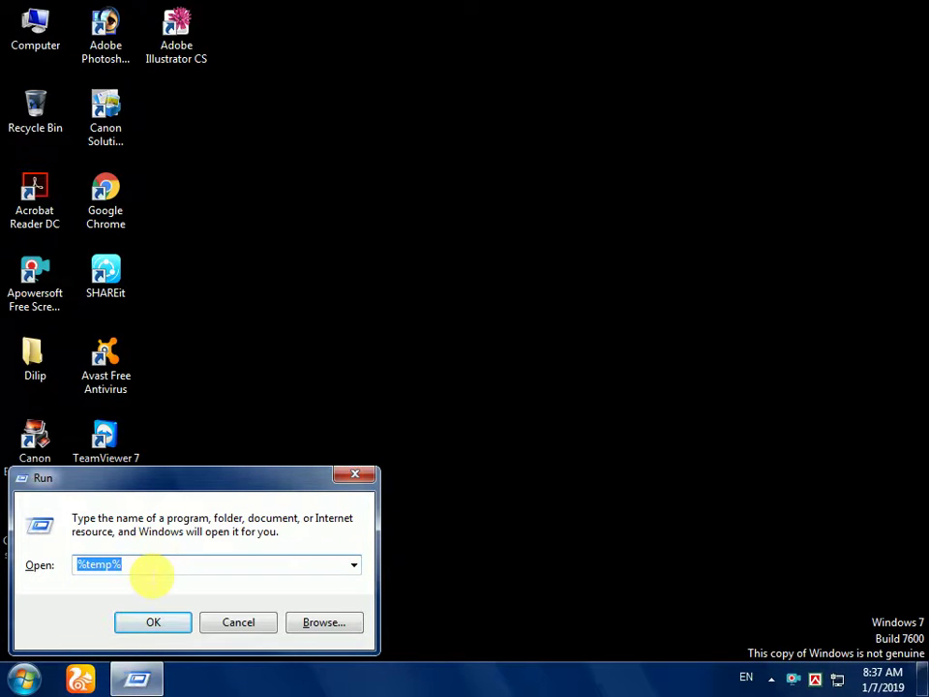
left_click(101, 564)
left_click_drag(124, 563, 11, 564)
left_click(158, 622)
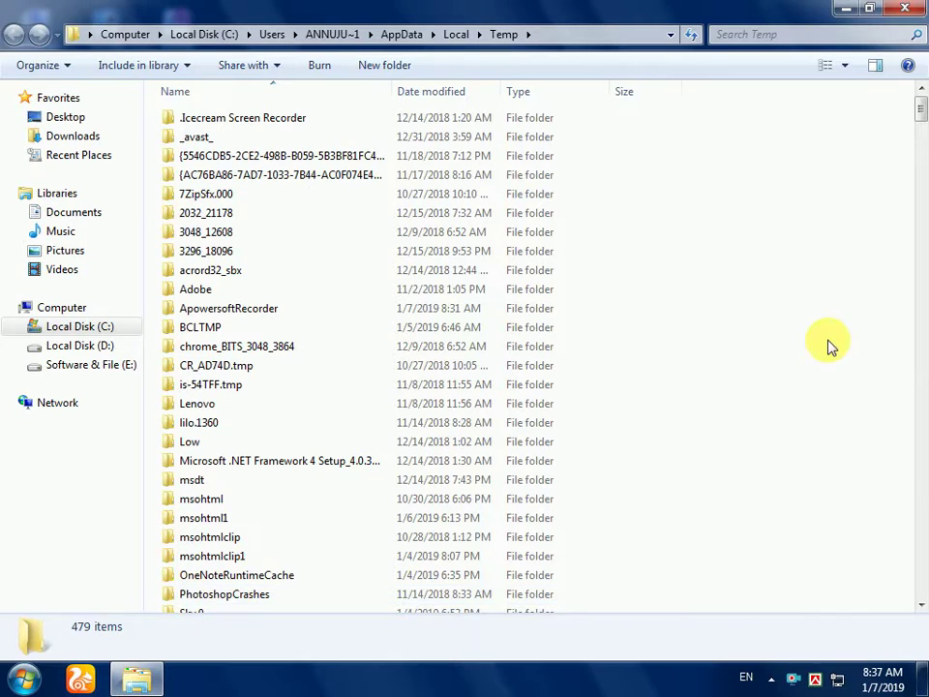
Step: Select all items in the user's Temp folder and delete them, confirming the move to the Recycle Bin
key("ctrl+a")
right_click(462, 291)
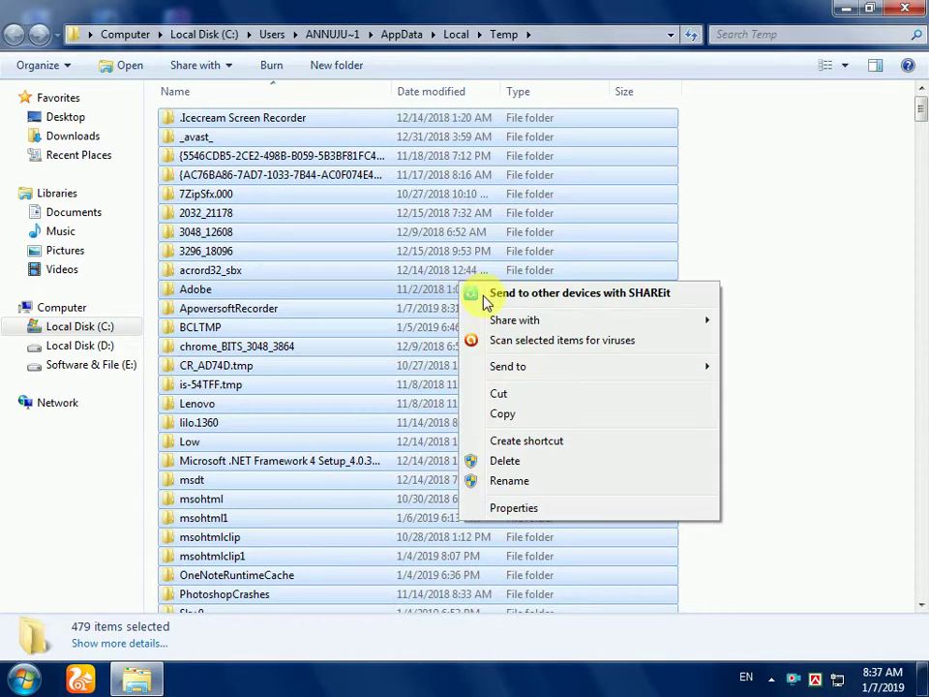
left_click(520, 461)
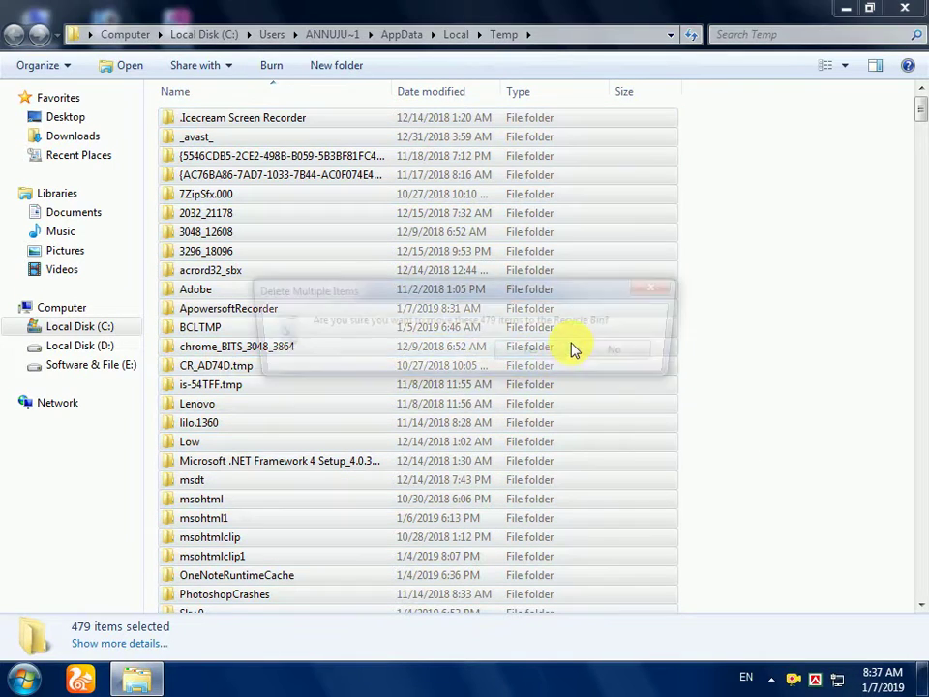
left_click(551, 355)
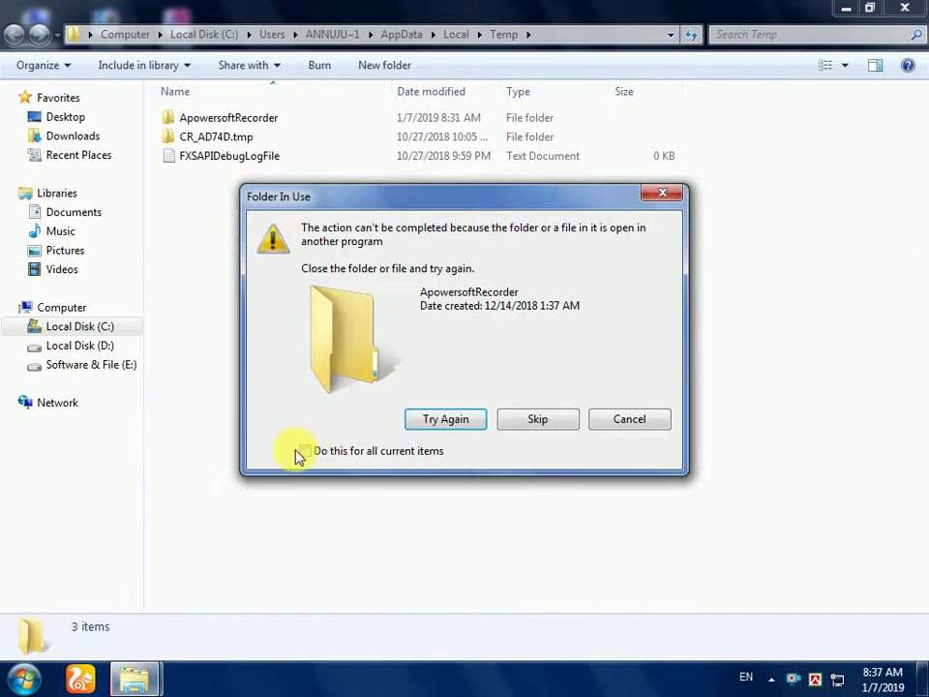
Step: Skip the in-use ApowersoftRecorder folder, grant administrator permission for all remaining Temp items, and close the folder window
left_click(537, 419)
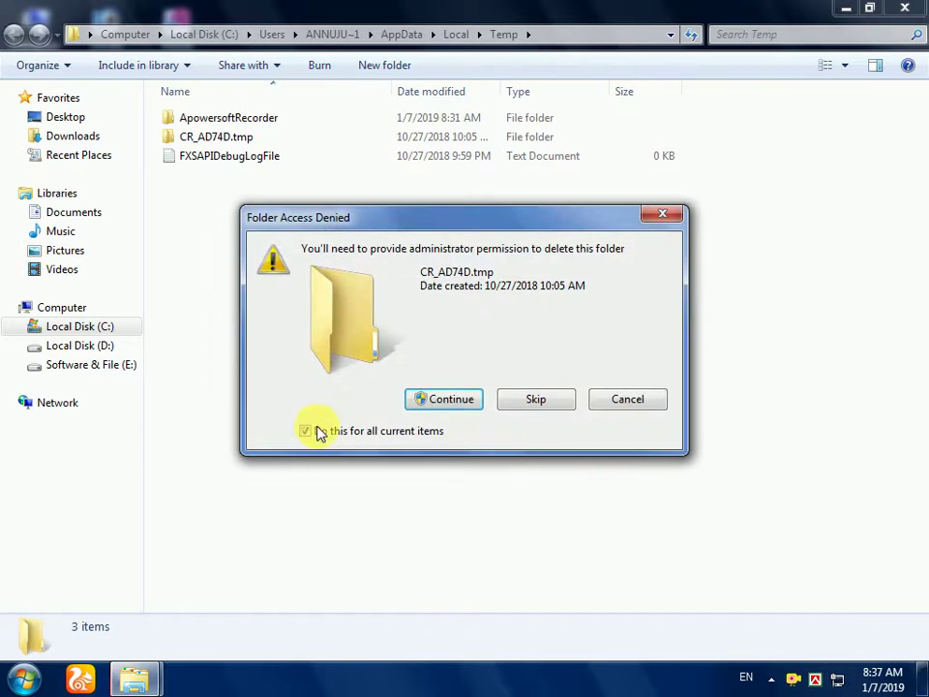
left_click(308, 430)
left_click(450, 396)
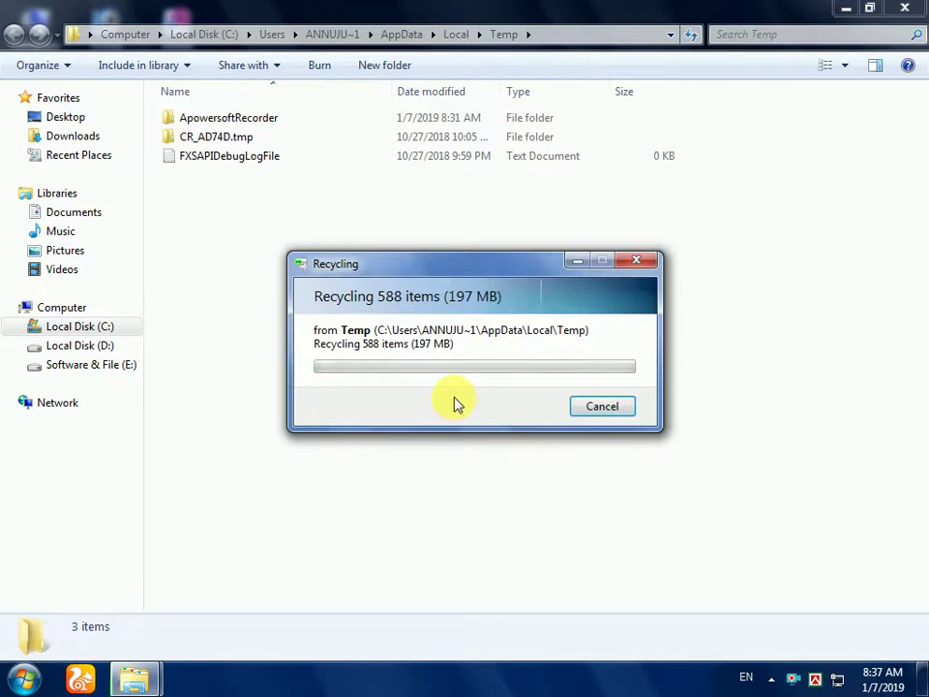
left_click(904, 8)
Step: Empty the Recycle Bin with administrator permission for the CR_AD74D.tmp folder, refreshing the desktop before and after
right_click(359, 103)
left_click(404, 155)
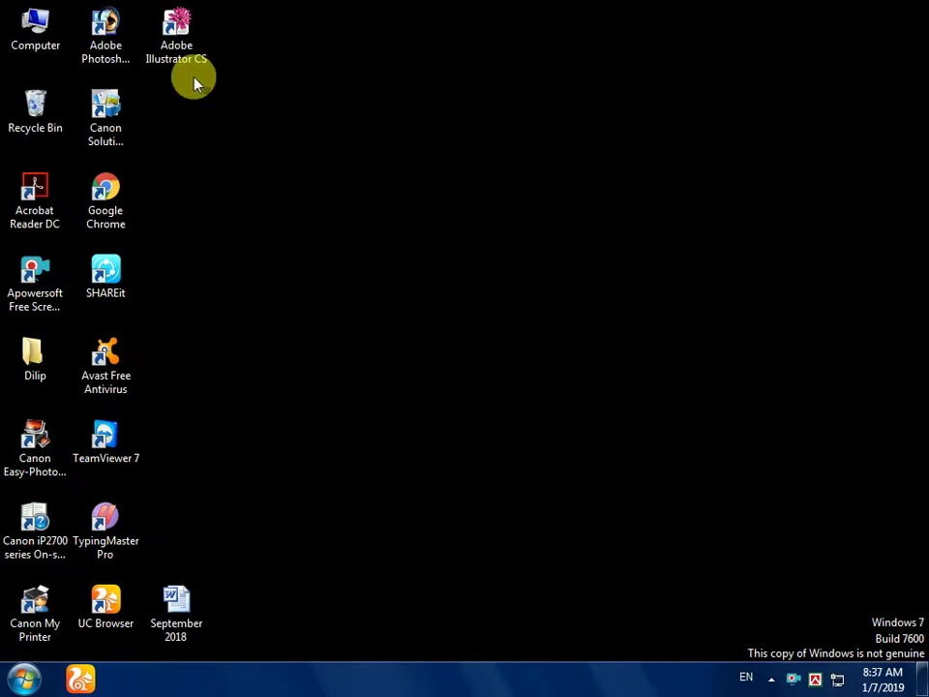
left_click(23, 121)
right_click(24, 121)
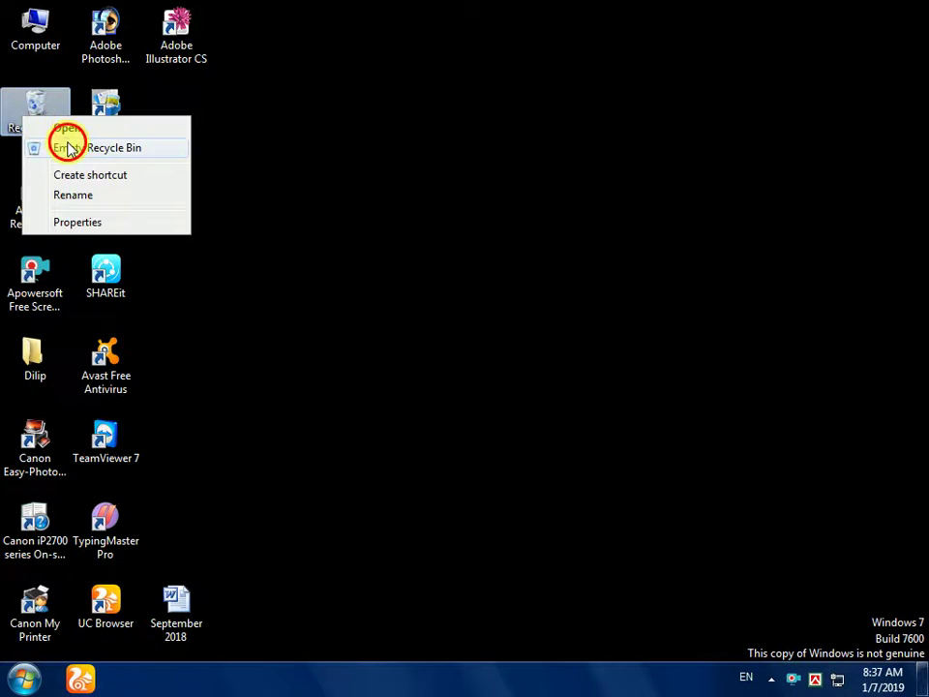
left_click(67, 147)
left_click(519, 360)
right_click(361, 138)
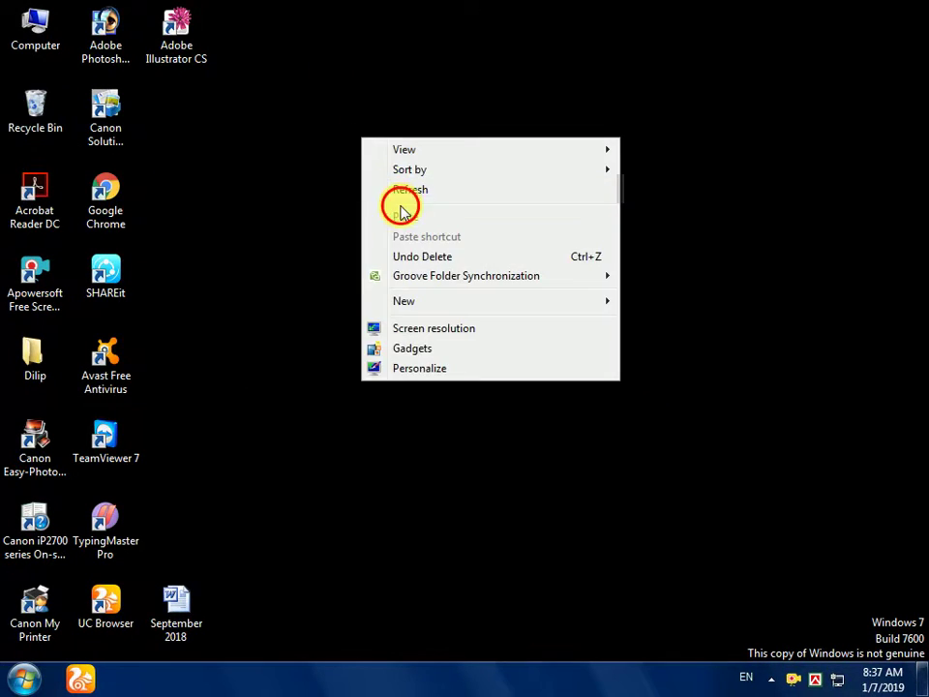
left_click(401, 191)
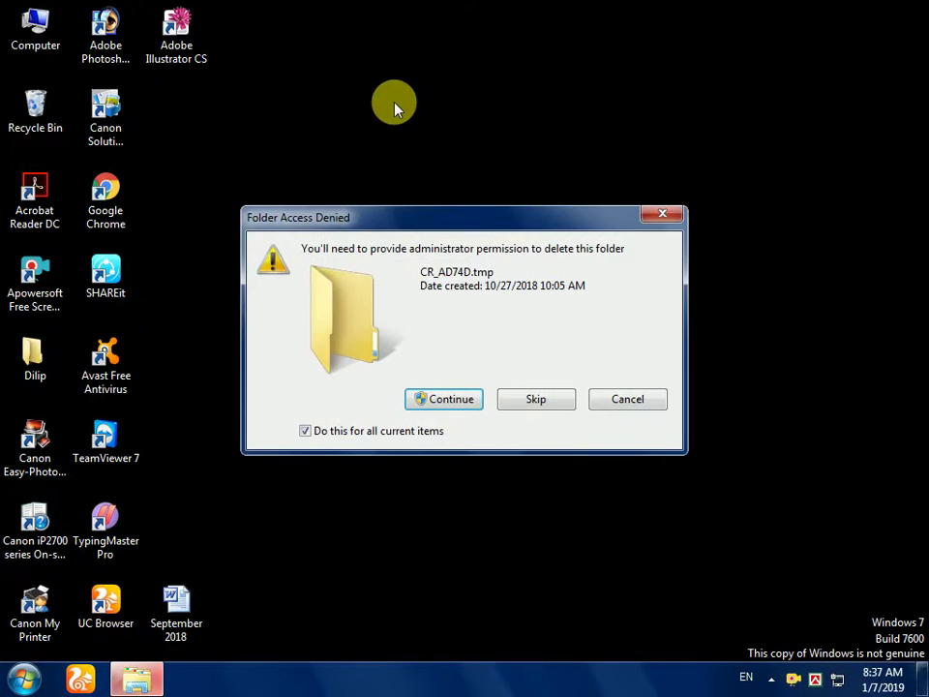
left_click(450, 401)
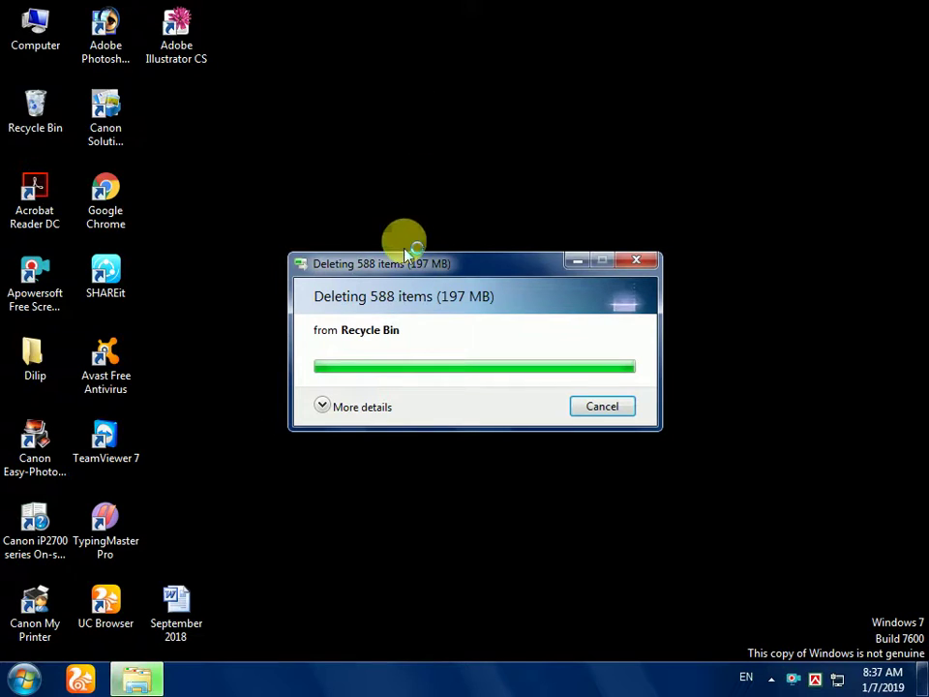
right_click(385, 64)
left_click(440, 107)
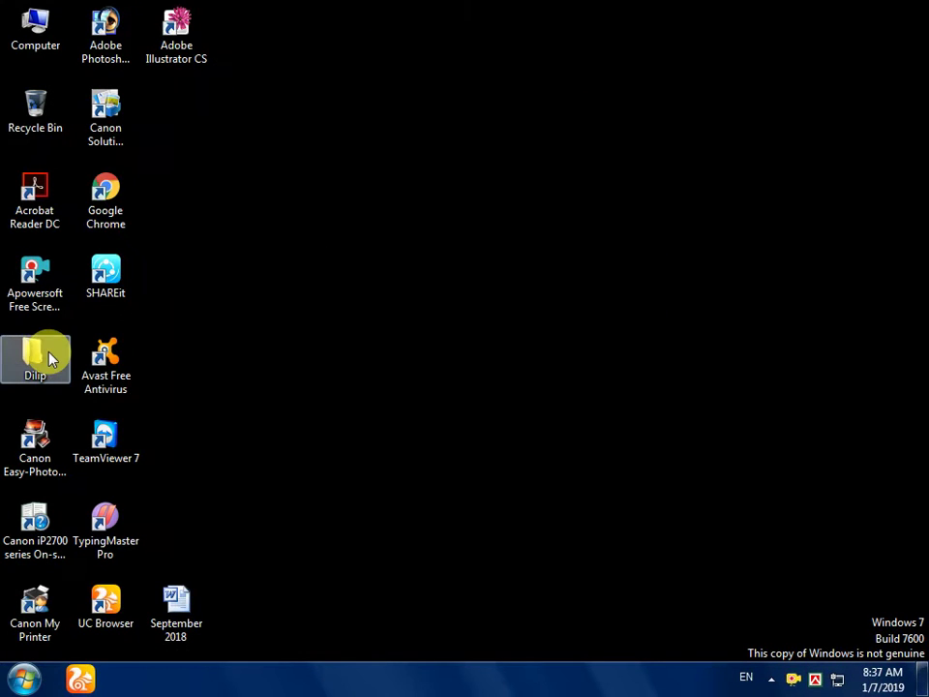
Step: Open the Recent items folder by running recent from the Run dialog
mouse_move(49, 360)
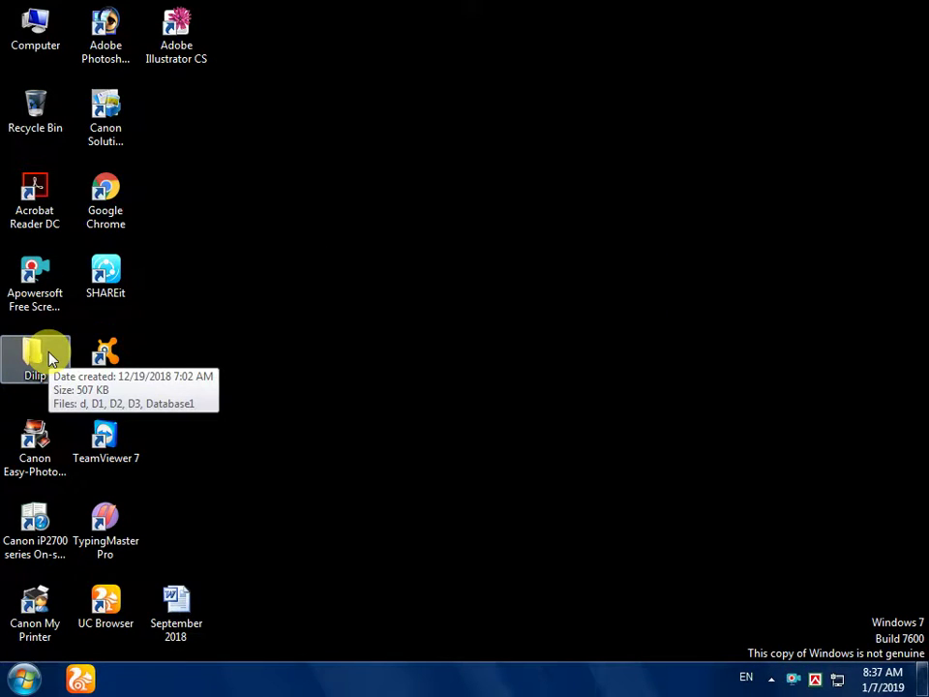
key("super+r")
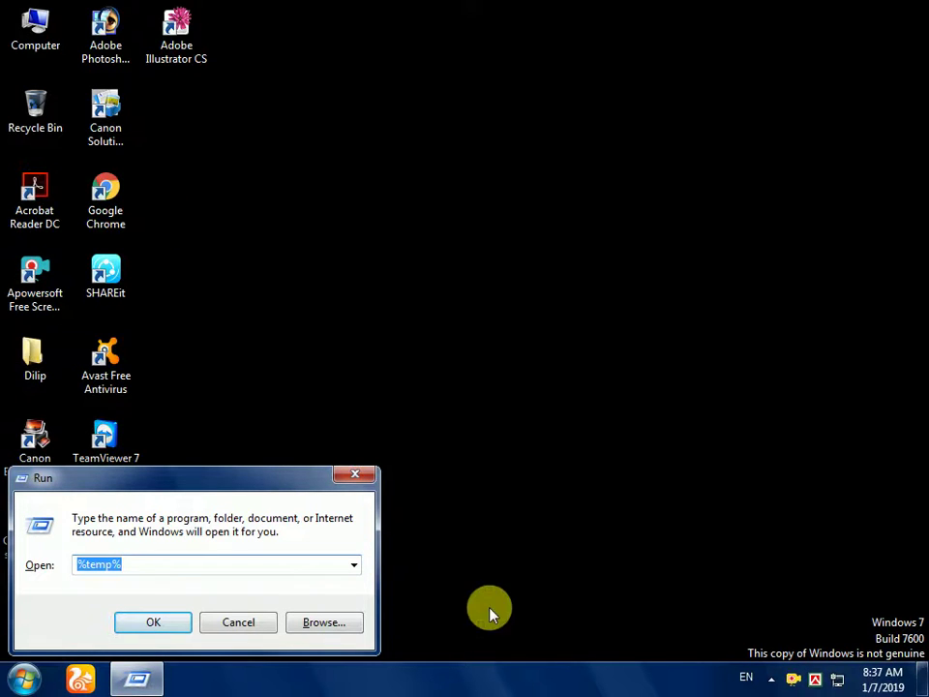
left_click(354, 565)
left_click(87, 622)
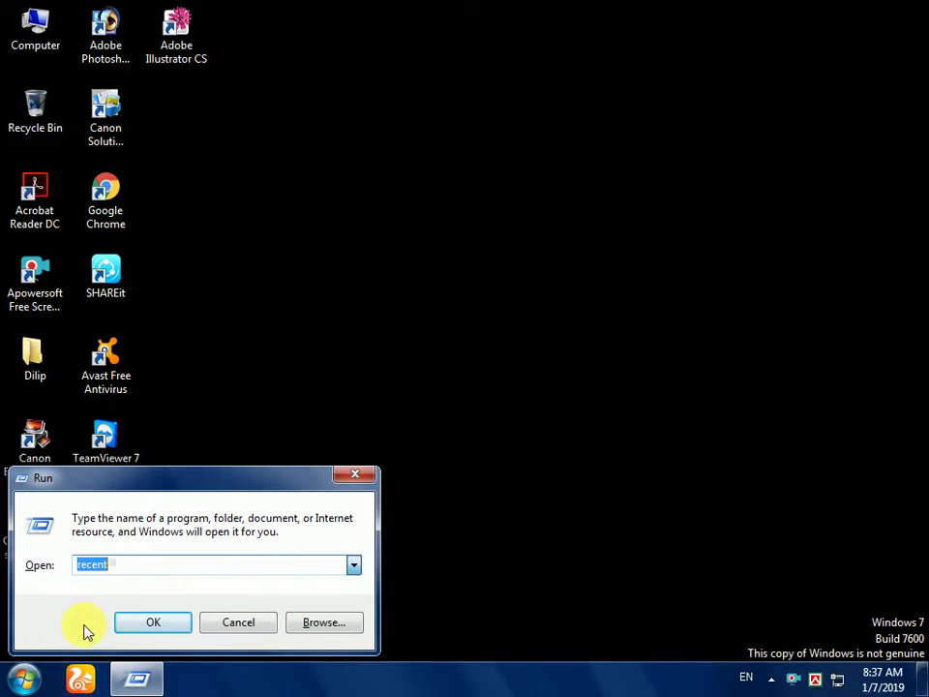
left_click(126, 568)
left_click(163, 622)
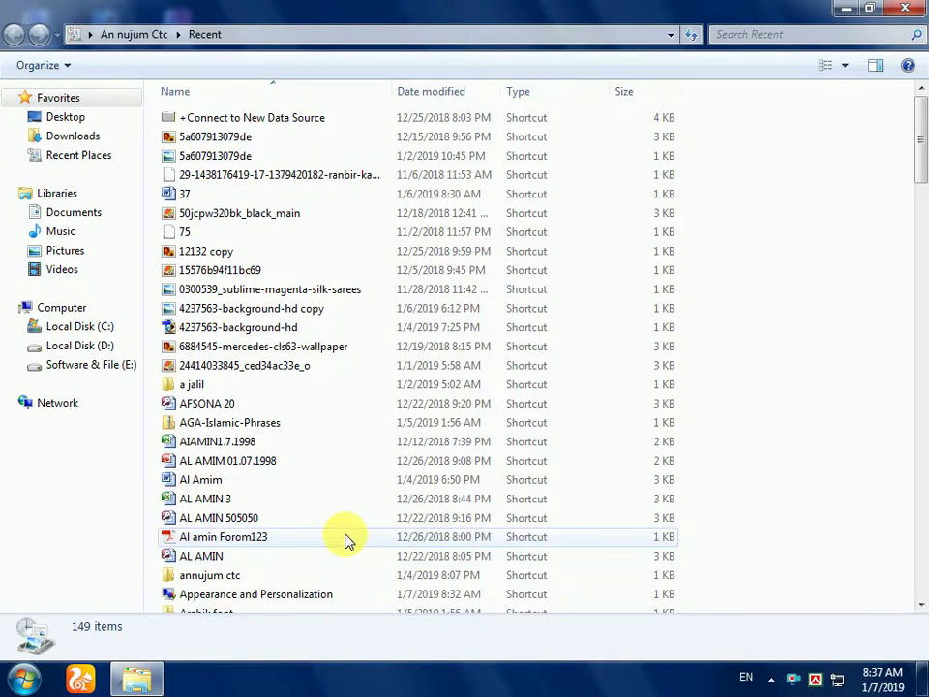
Step: Select all shortcuts in the Recent folder and delete them
key("ctrl+a")
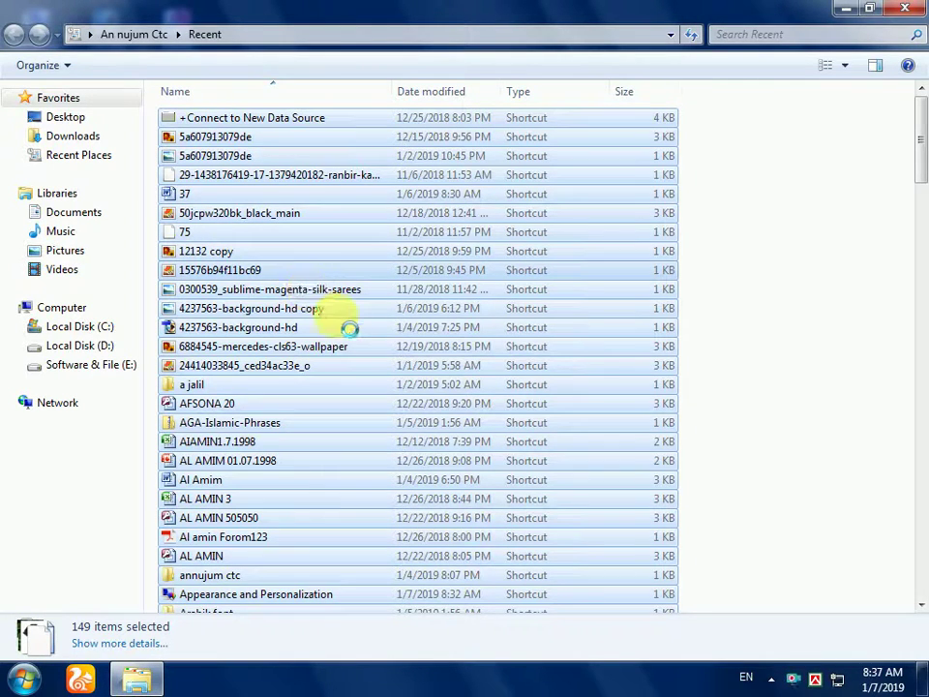
right_click(302, 269)
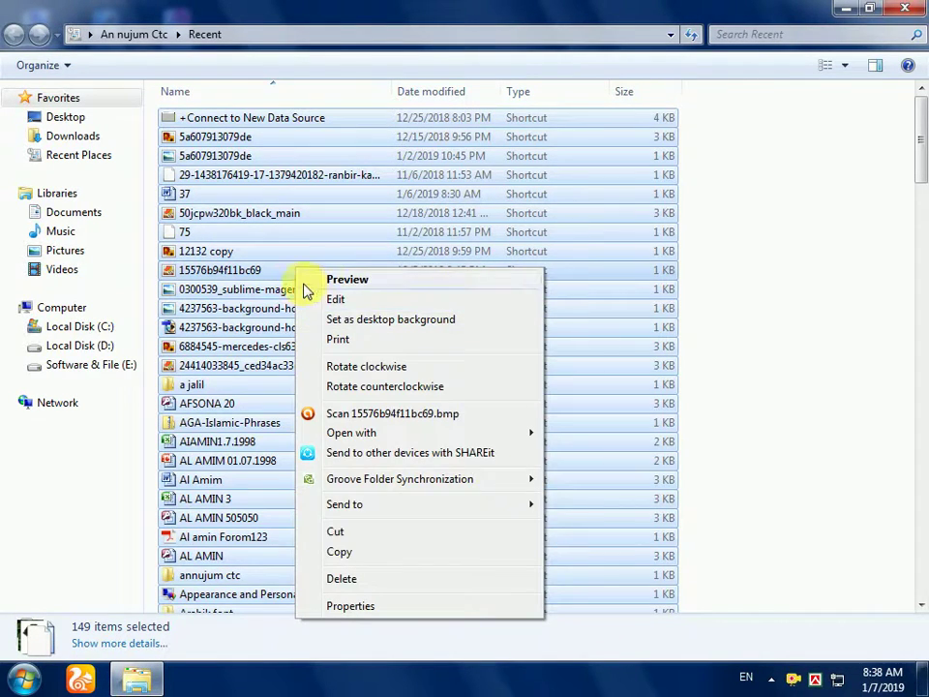
left_click(339, 579)
Step: Refresh the Recent folder five times and close its window
right_click(732, 142)
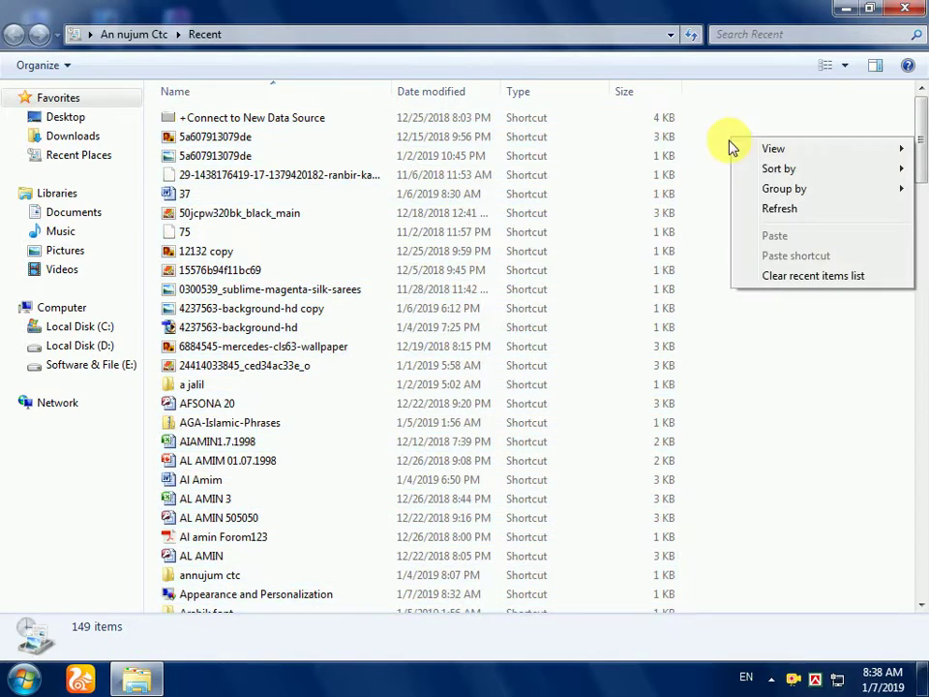
left_click(767, 207)
right_click(451, 201)
left_click(523, 270)
right_click(429, 224)
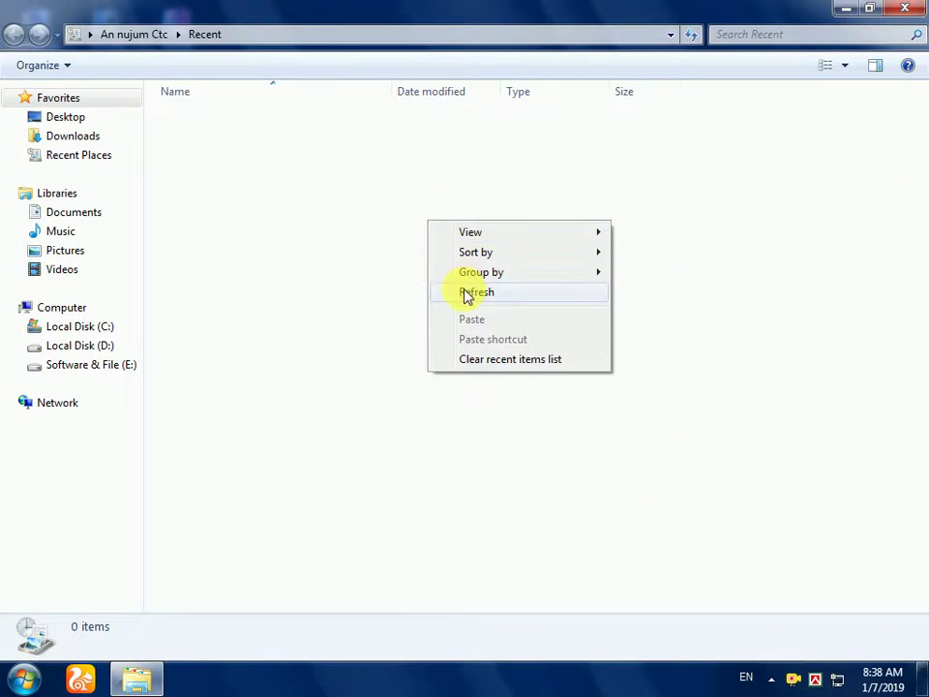
left_click(468, 292)
right_click(387, 179)
left_click(443, 249)
right_click(425, 195)
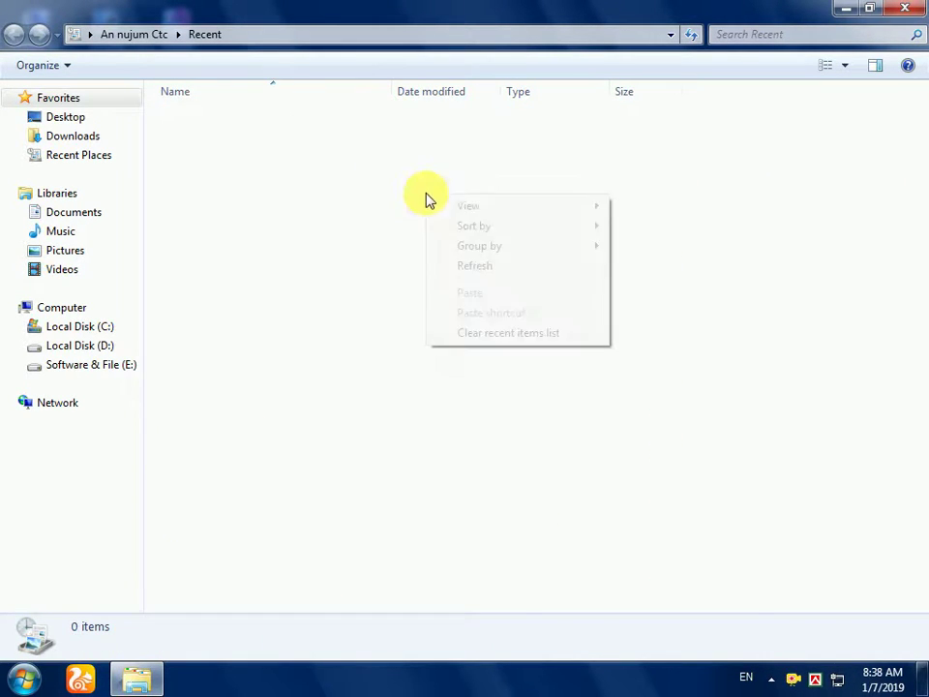
left_click(522, 267)
left_click(904, 10)
Step: Refresh the desktop four times
right_click(262, 153)
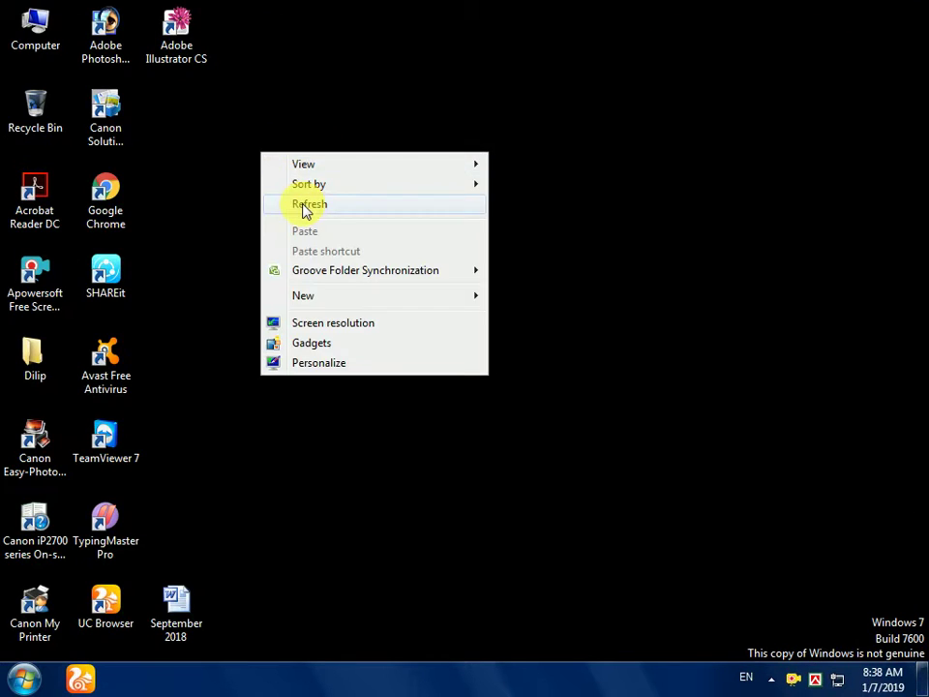
left_click(308, 205)
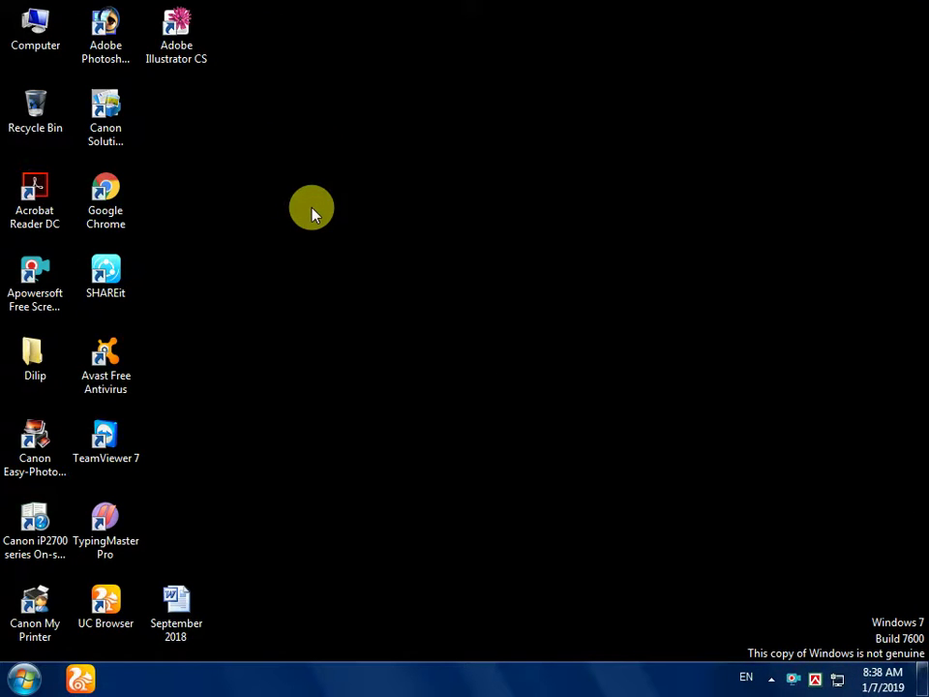
right_click(310, 207)
left_click(359, 255)
right_click(368, 243)
left_click(418, 295)
right_click(326, 149)
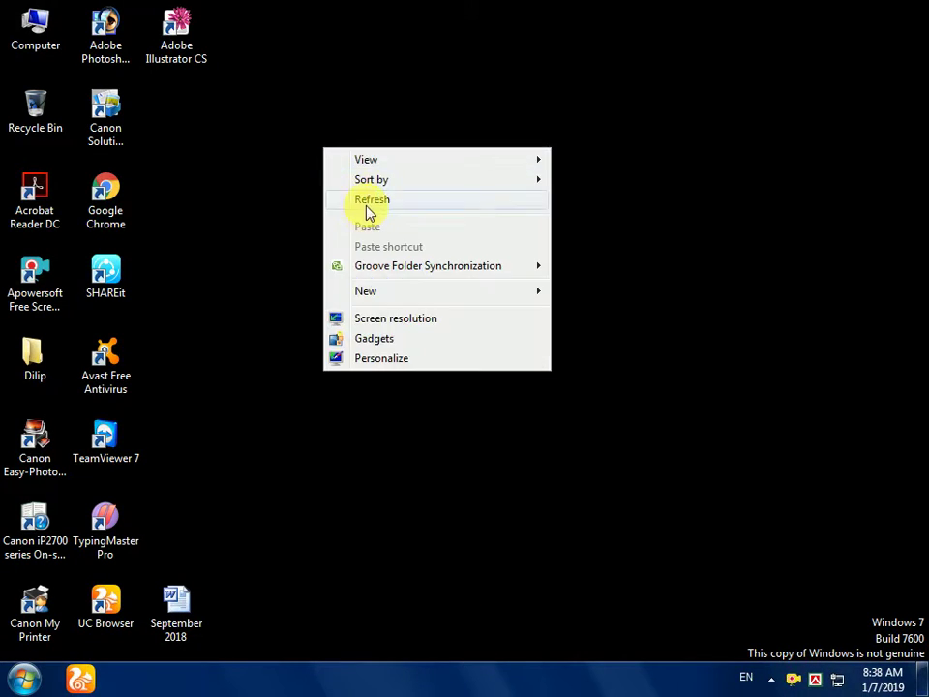
left_click(367, 208)
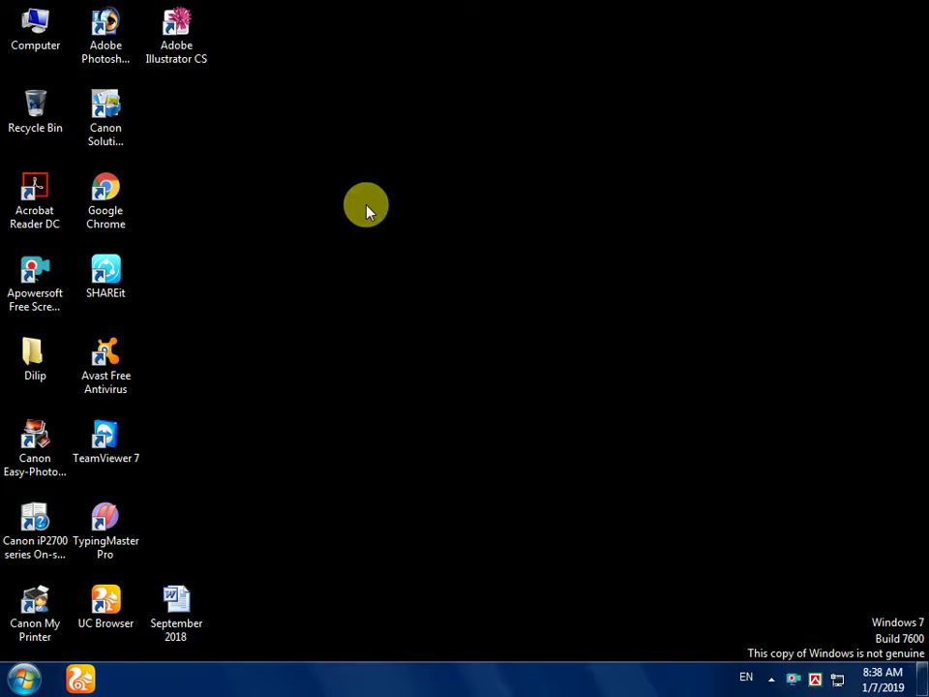